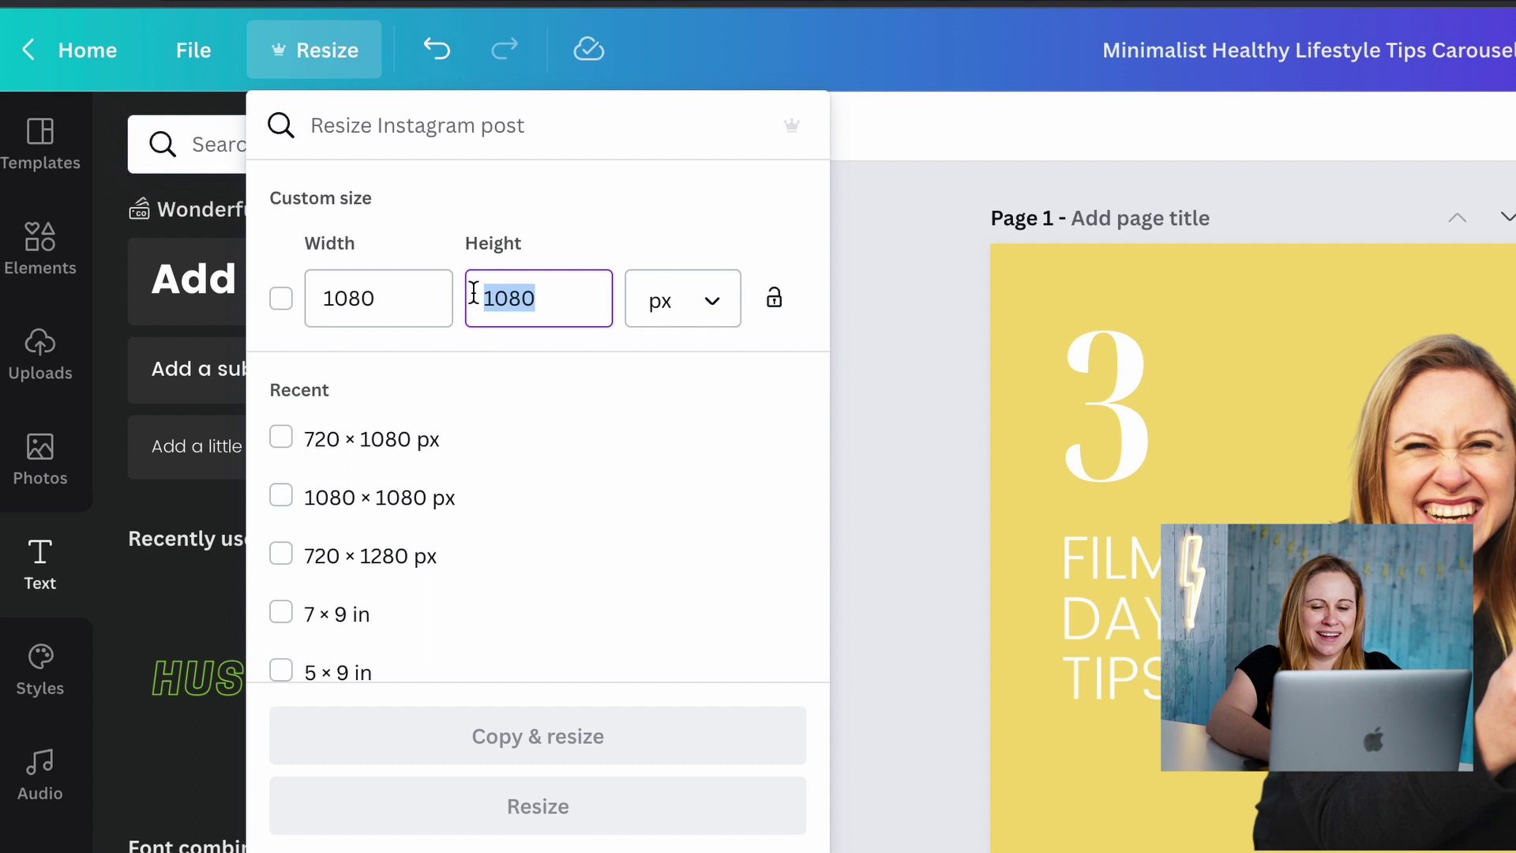
Create a 1080 × 1920 px copy of the carousel and scroll through its tall pages
text(1920)
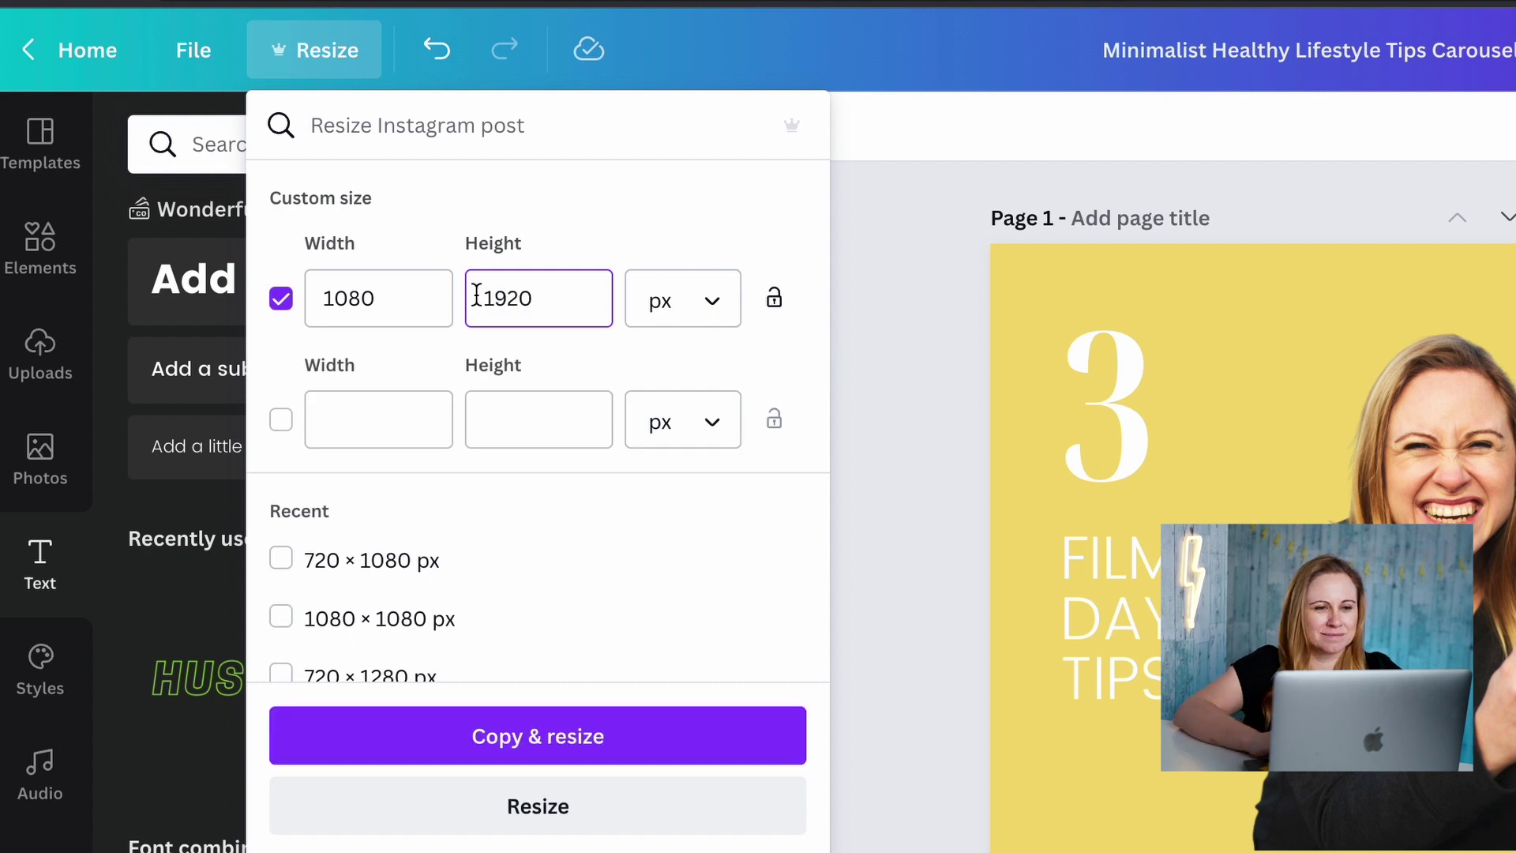
click(524, 739)
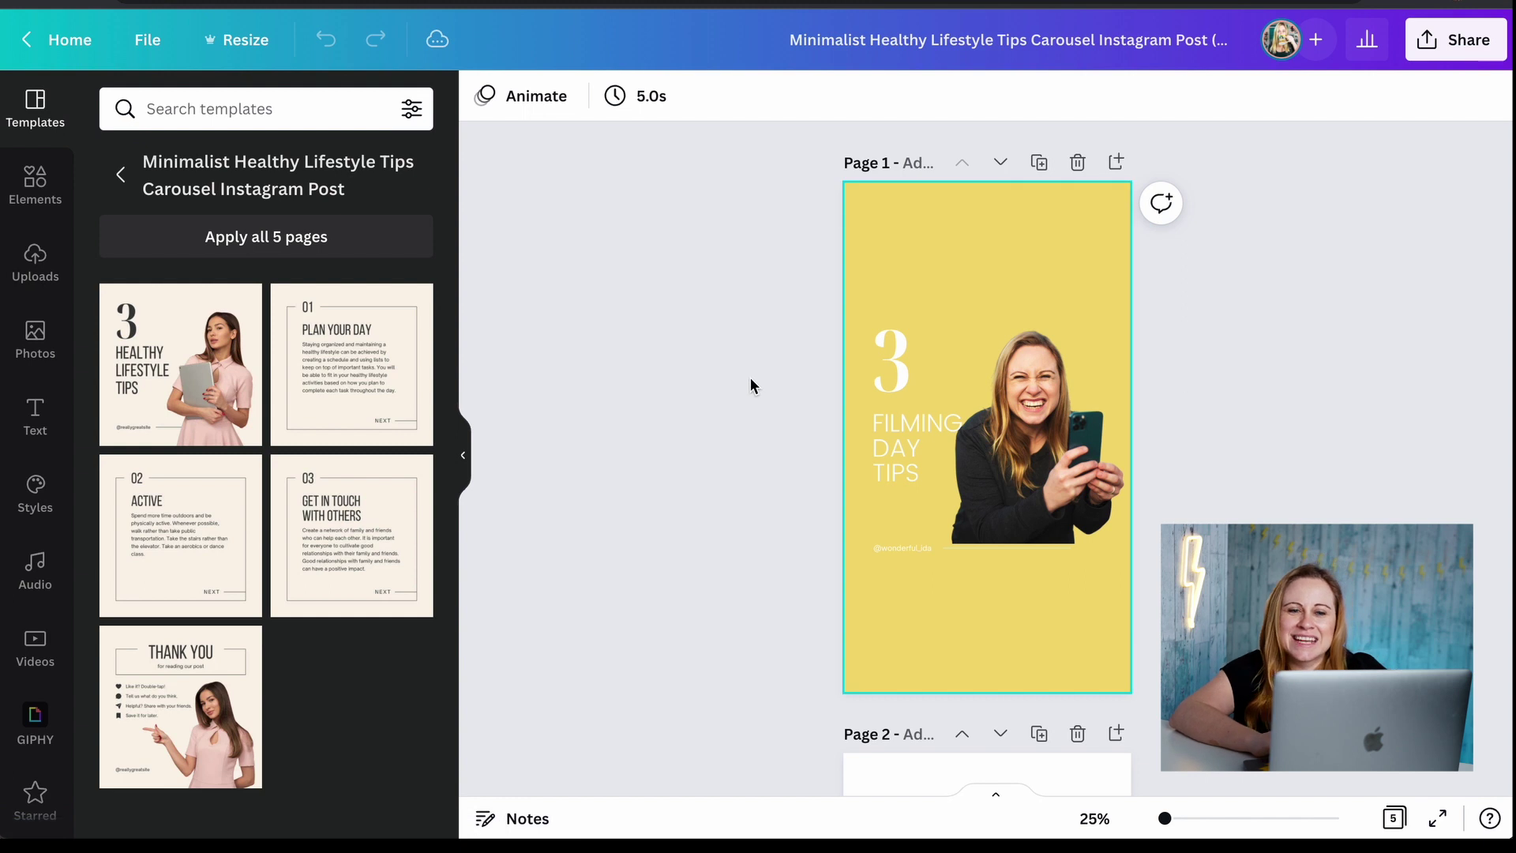
scroll(869, 400, down, 15)
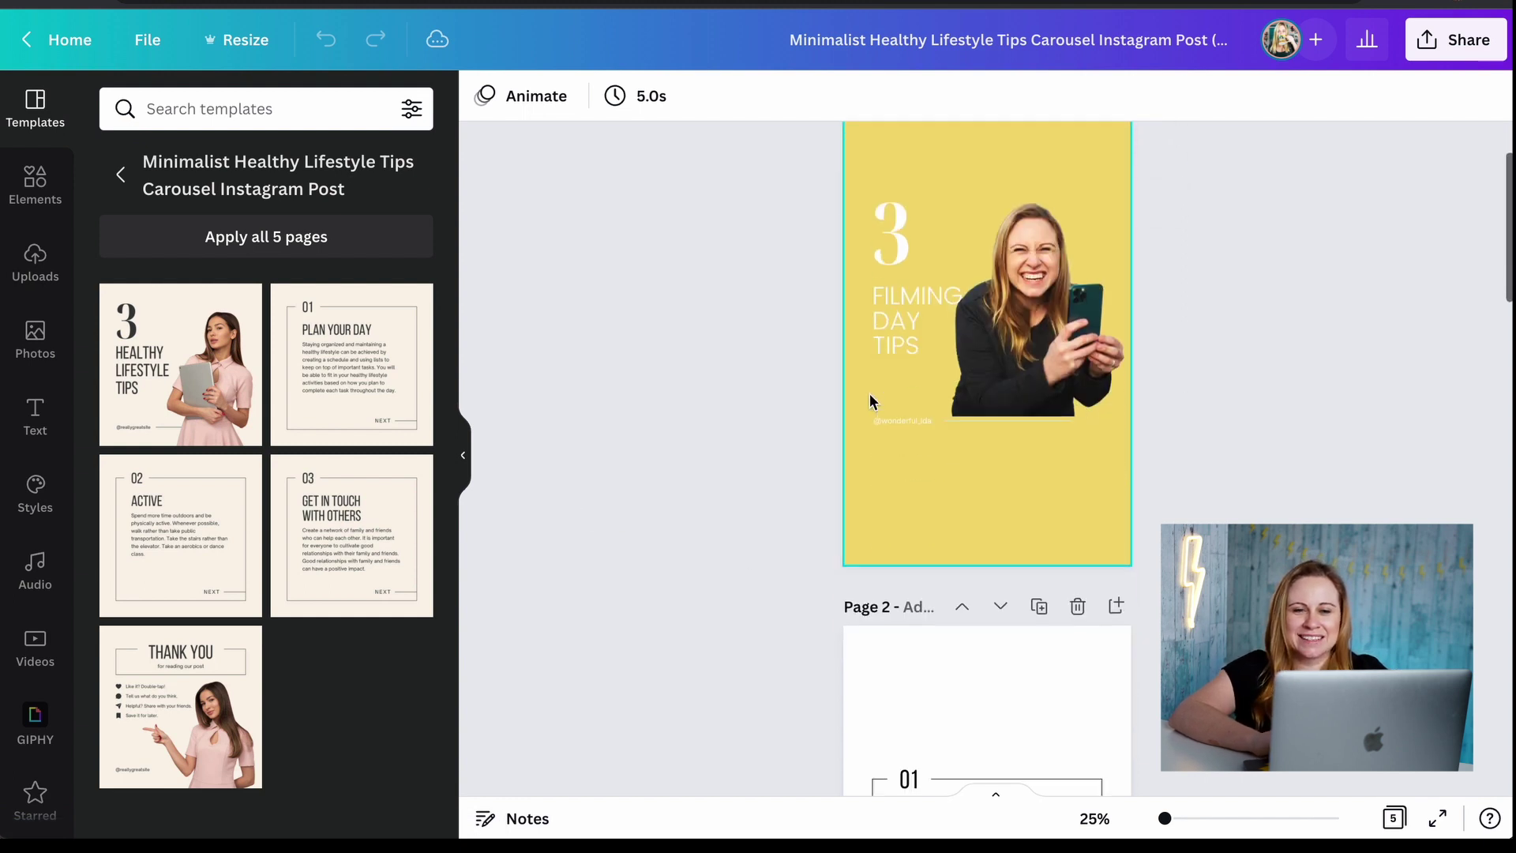
scroll(870, 400, down, 5)
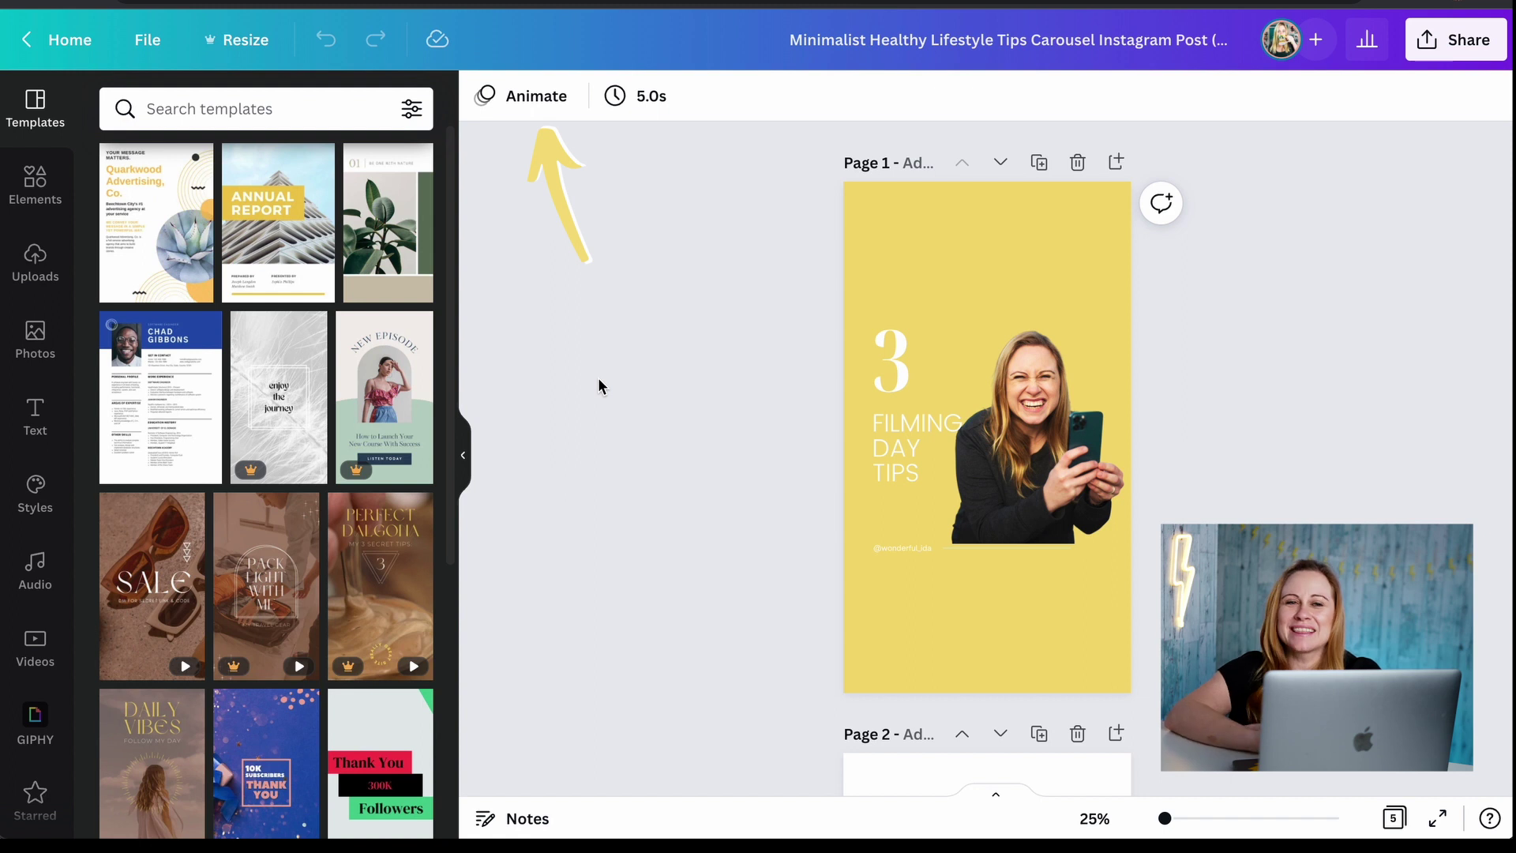
Apply the Tumble page animation from the Exaggerate group to all five pages
click(526, 98)
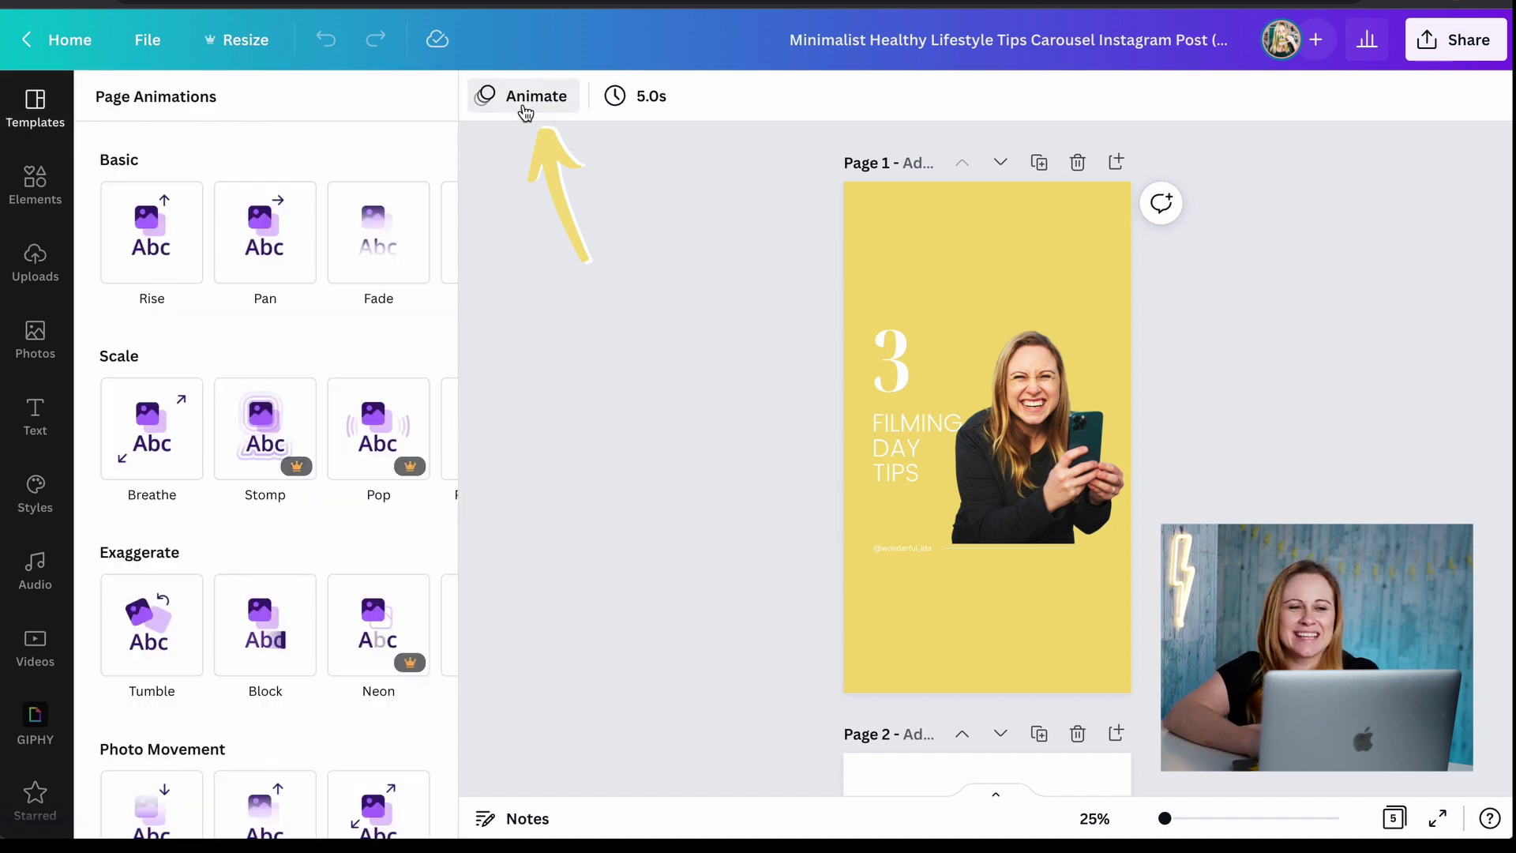
scroll(292, 286, down, 3)
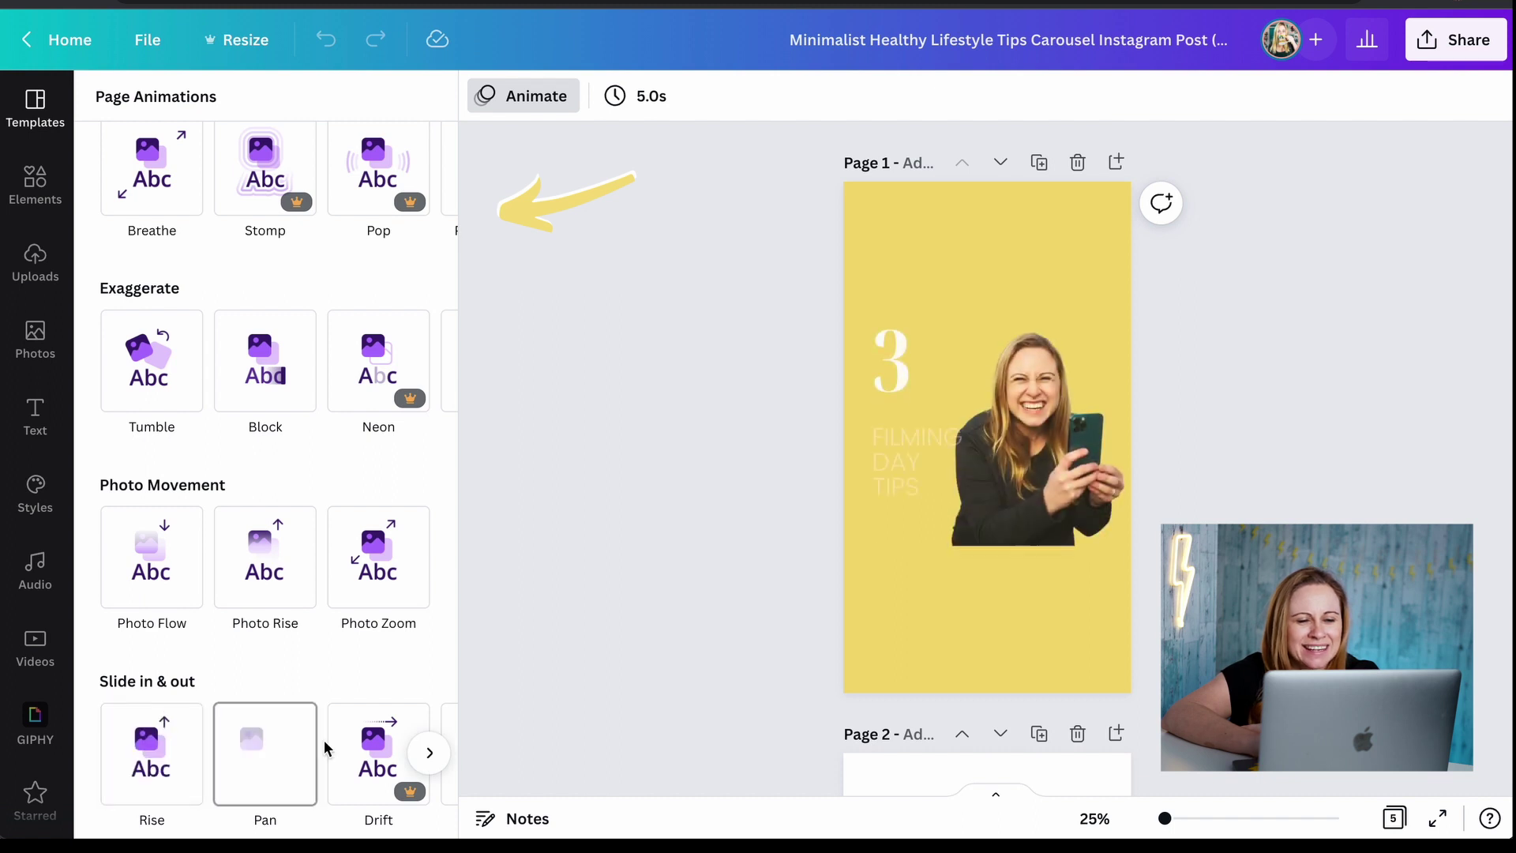
click(429, 752)
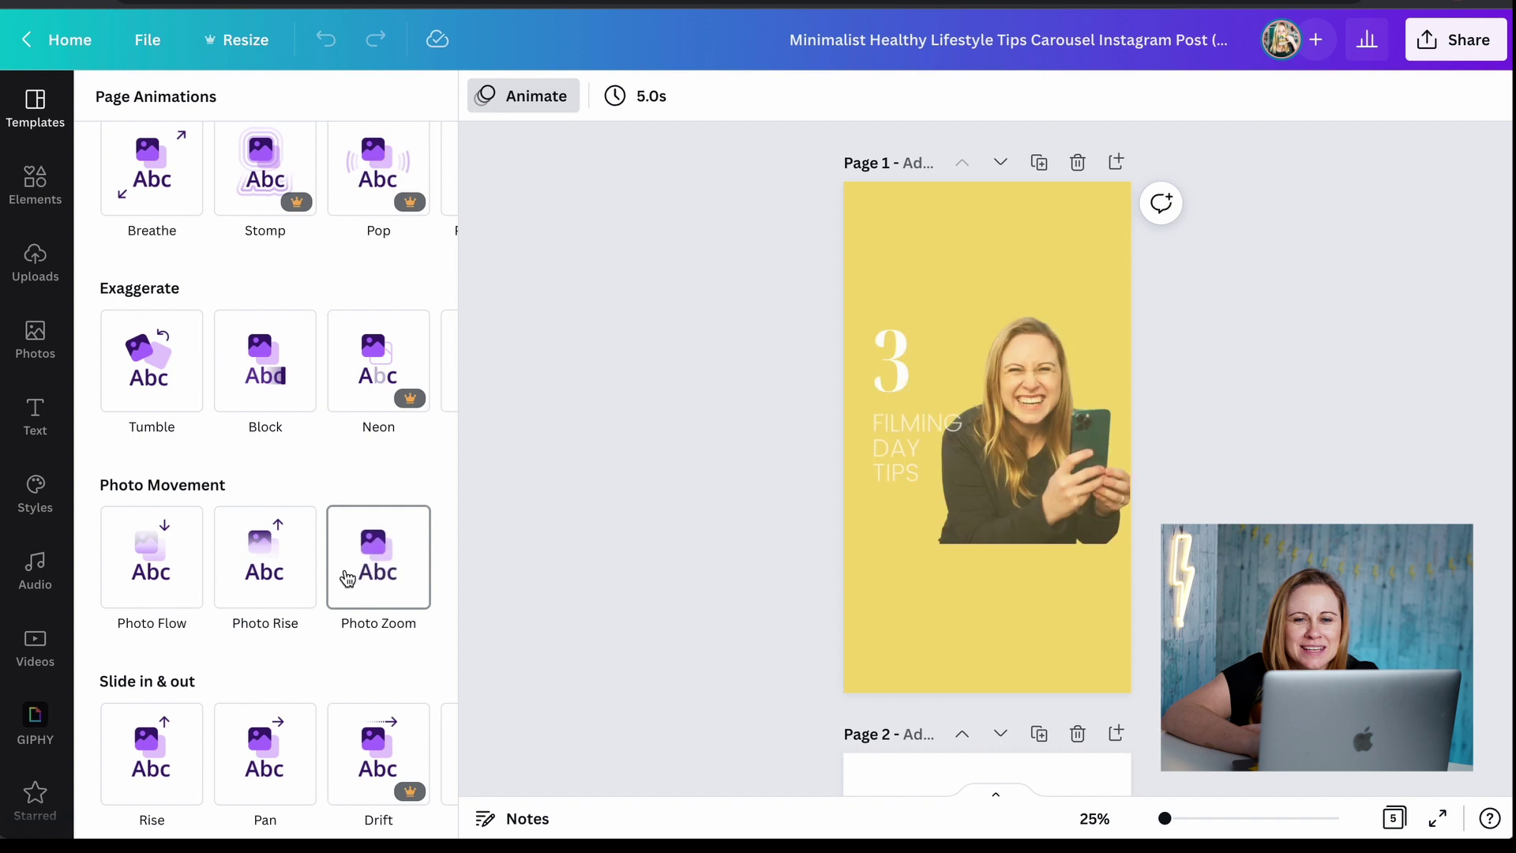
click(168, 389)
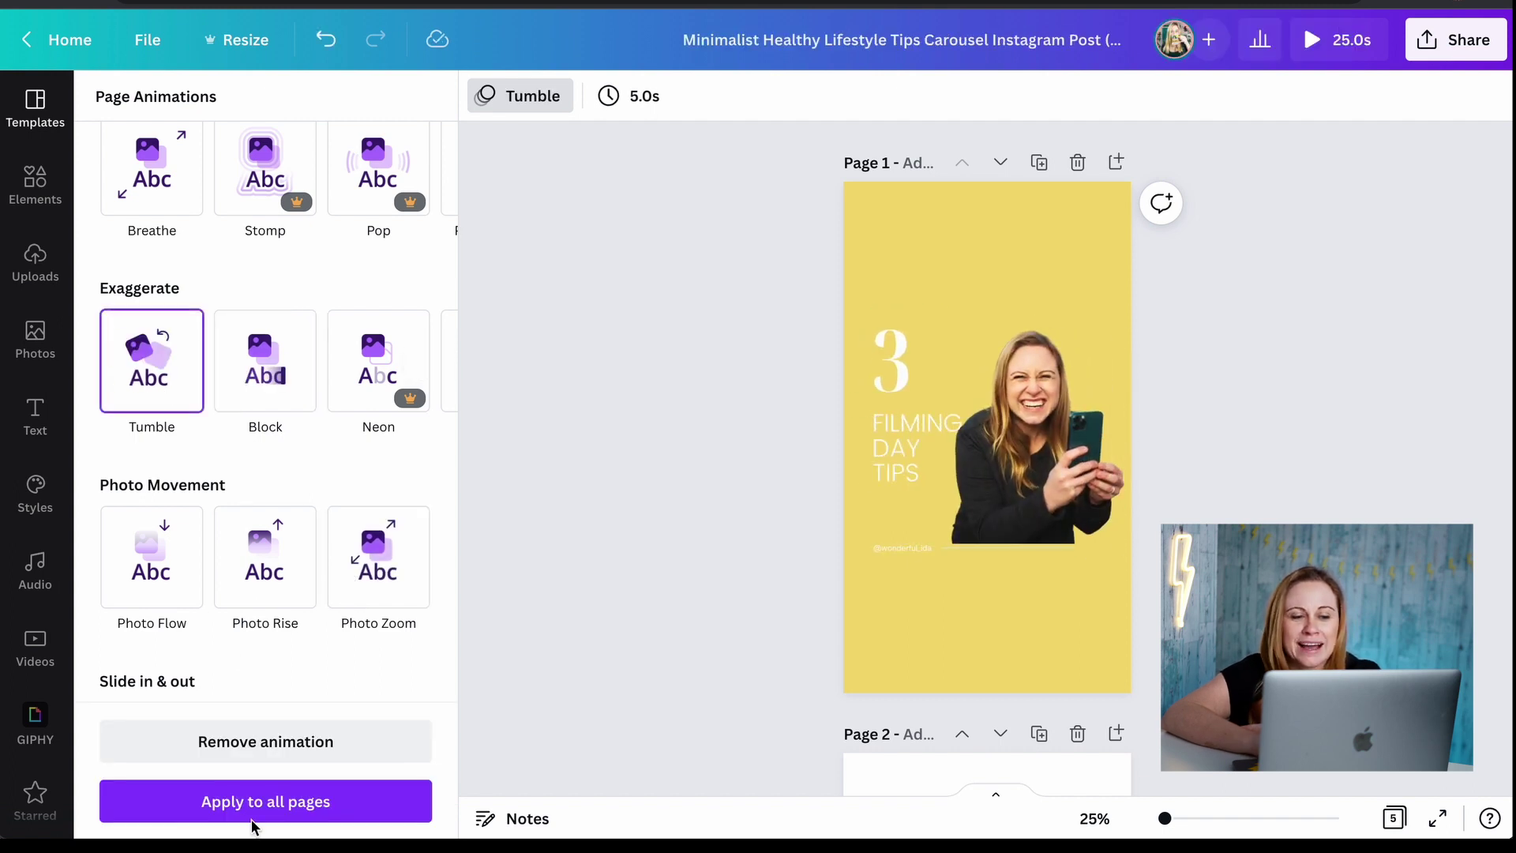
click(284, 802)
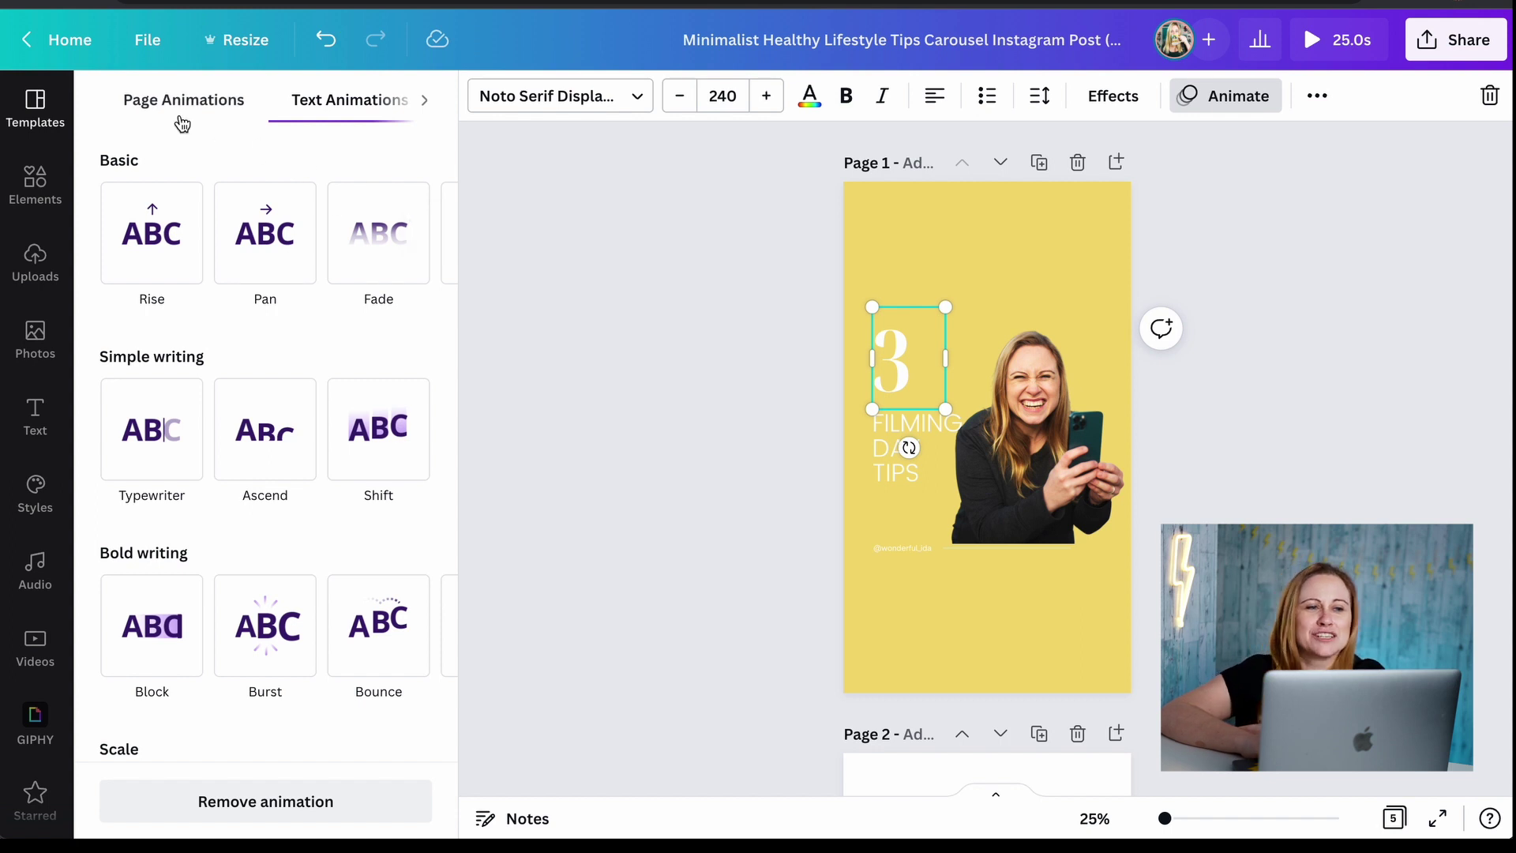
Animate page 1's text: Pan on the big 3, Shift on the heading, Typewriter on the handle
click(181, 120)
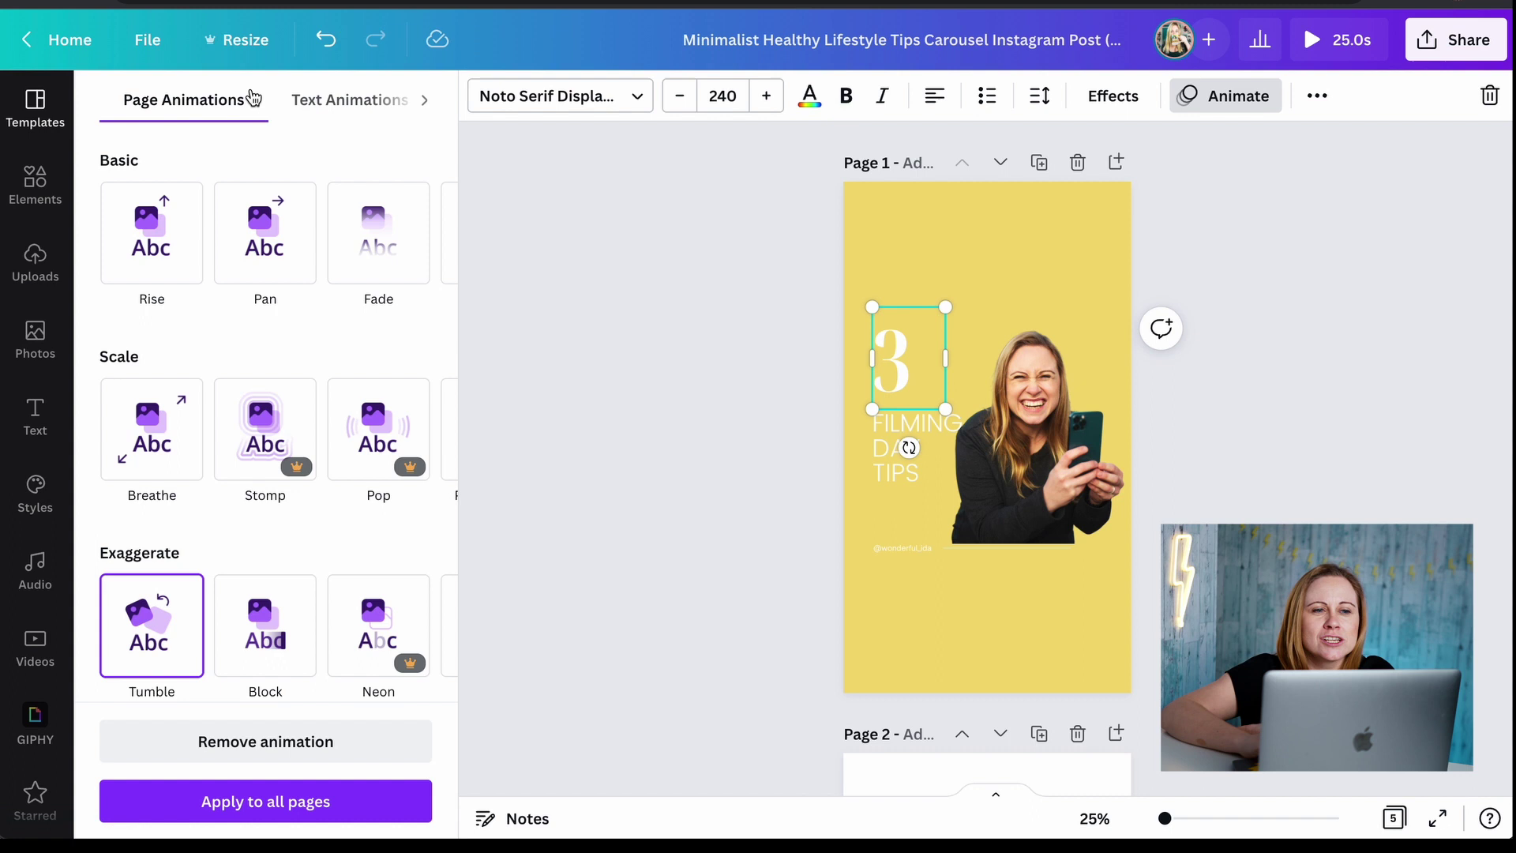
click(339, 116)
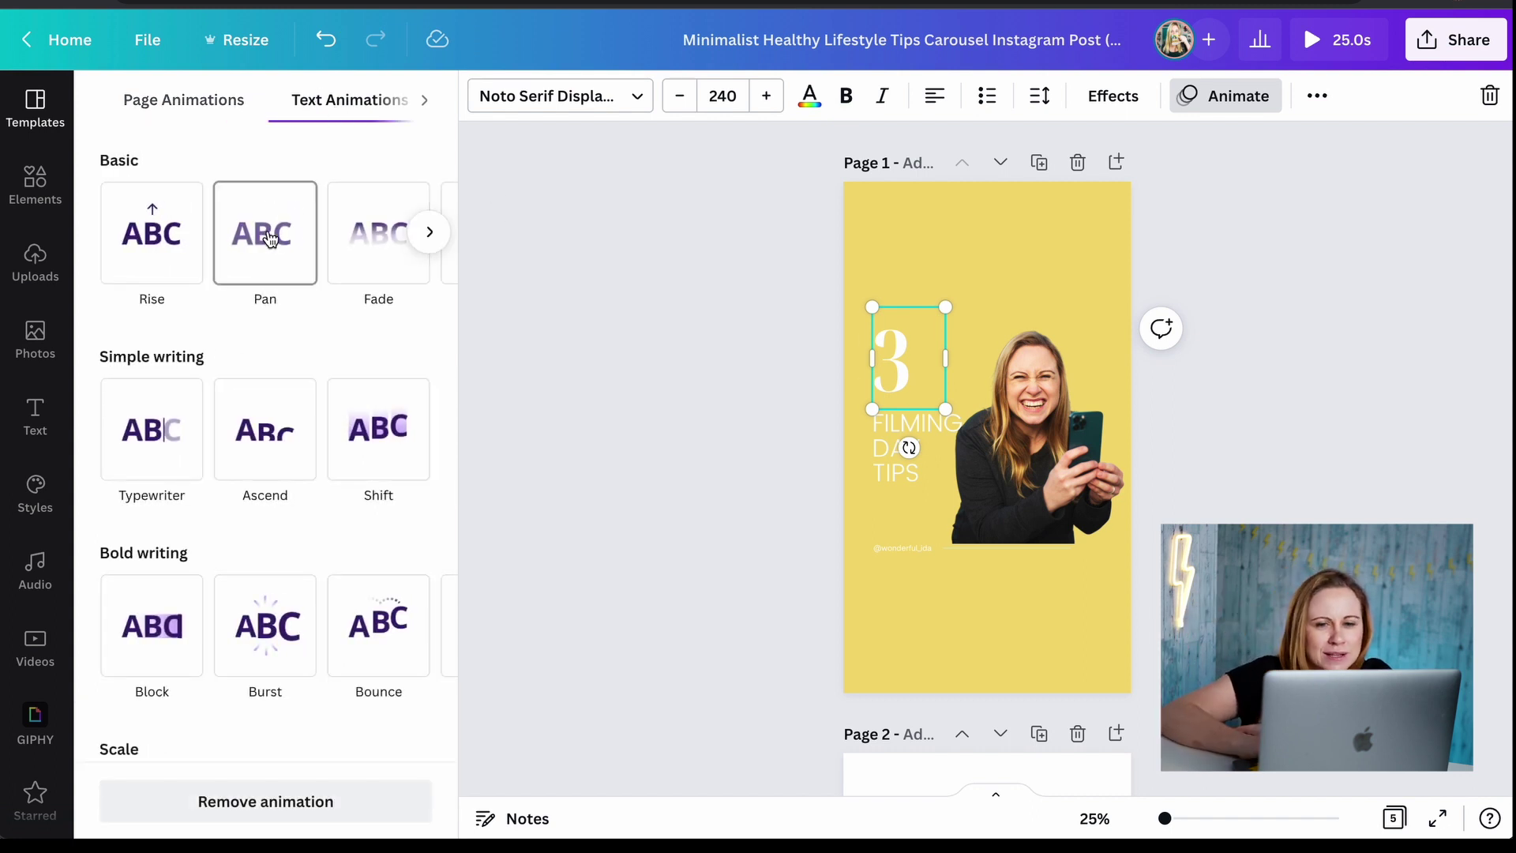
click(266, 233)
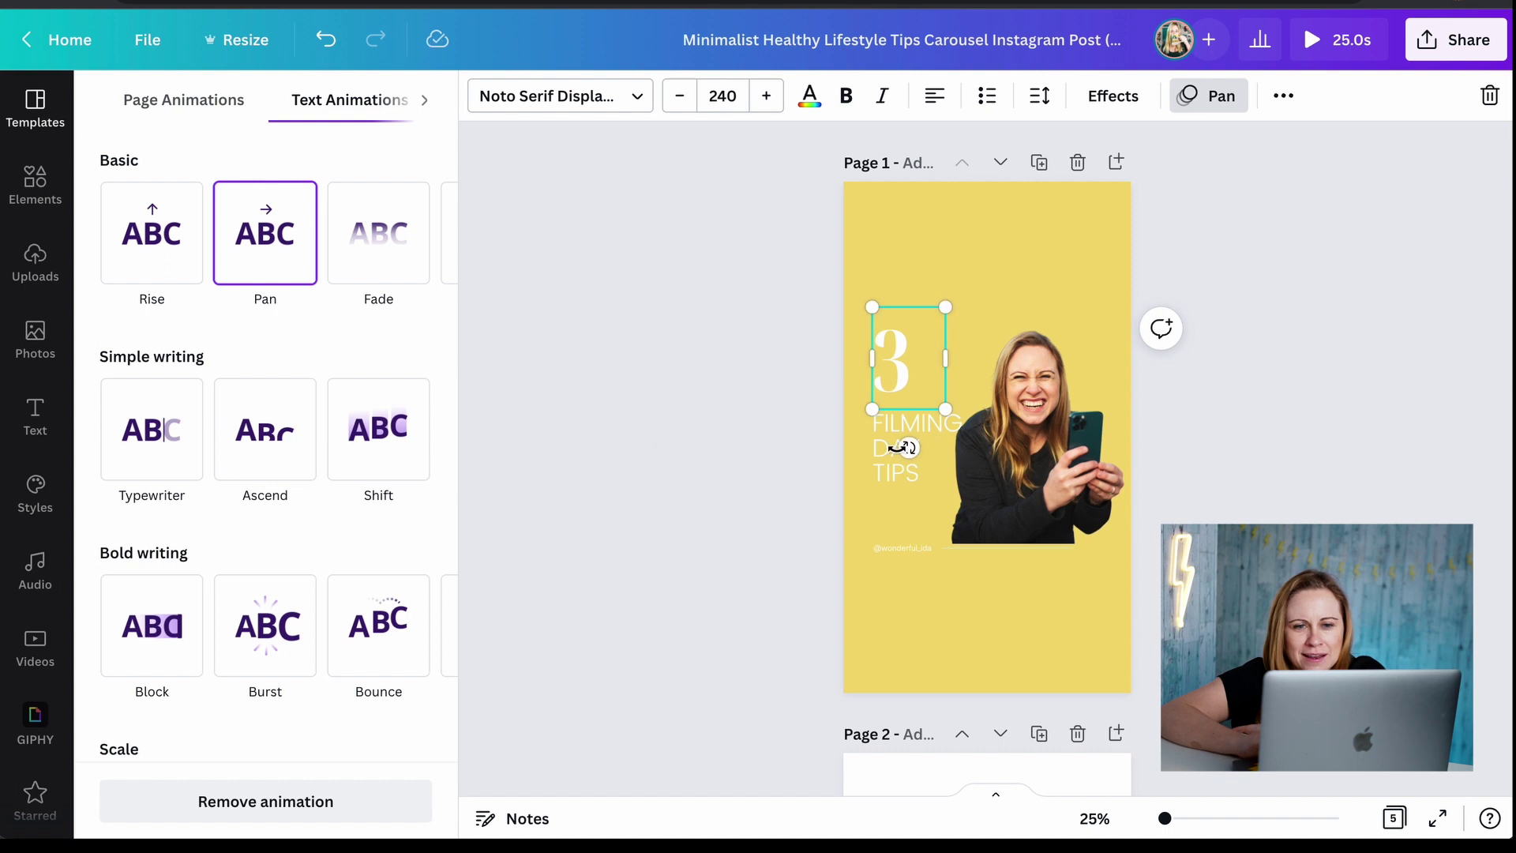
click(886, 485)
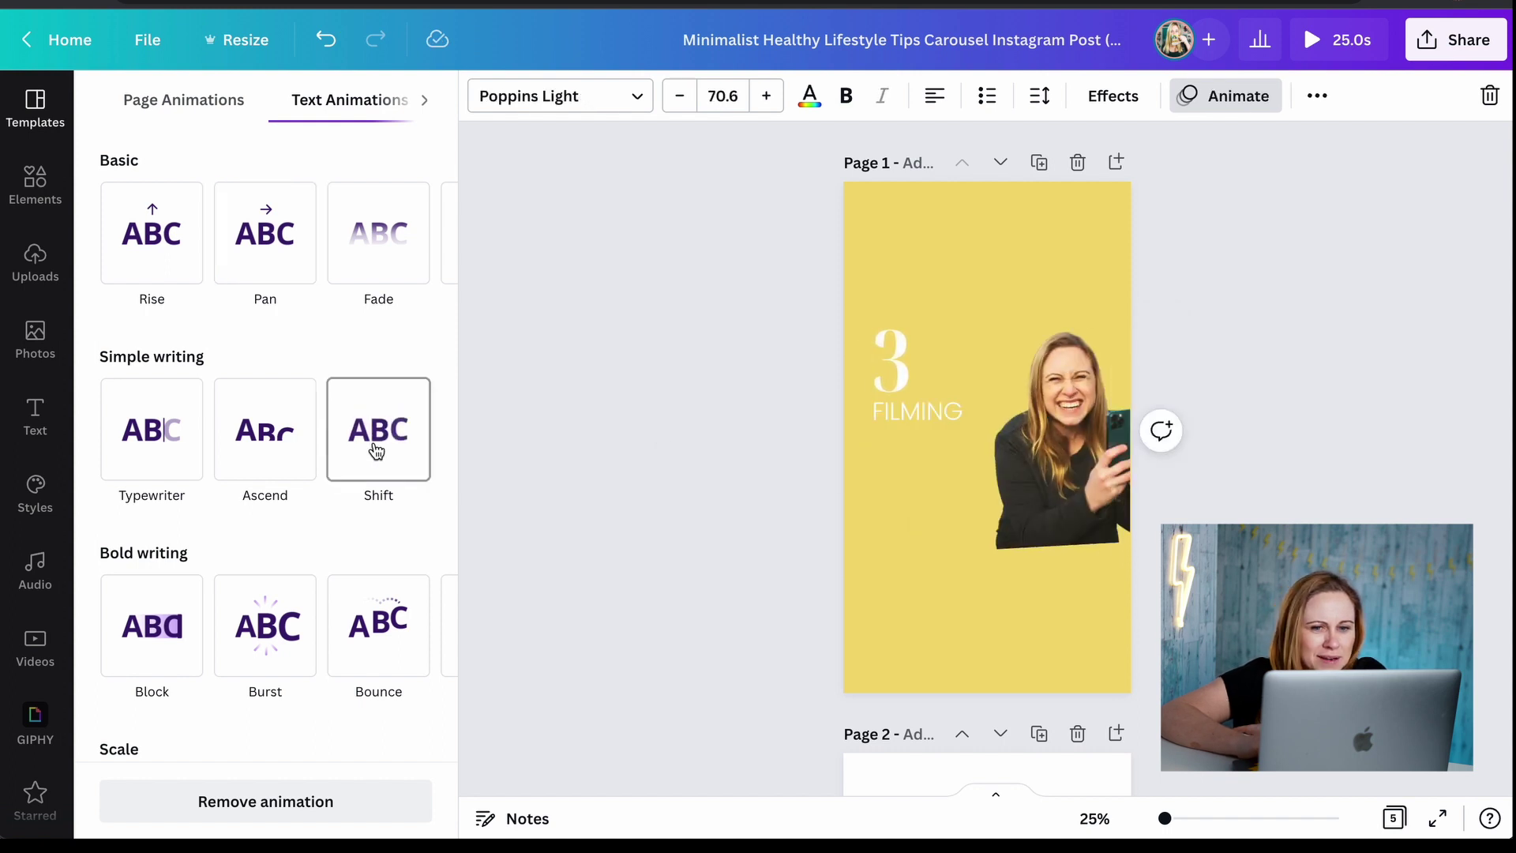
click(376, 454)
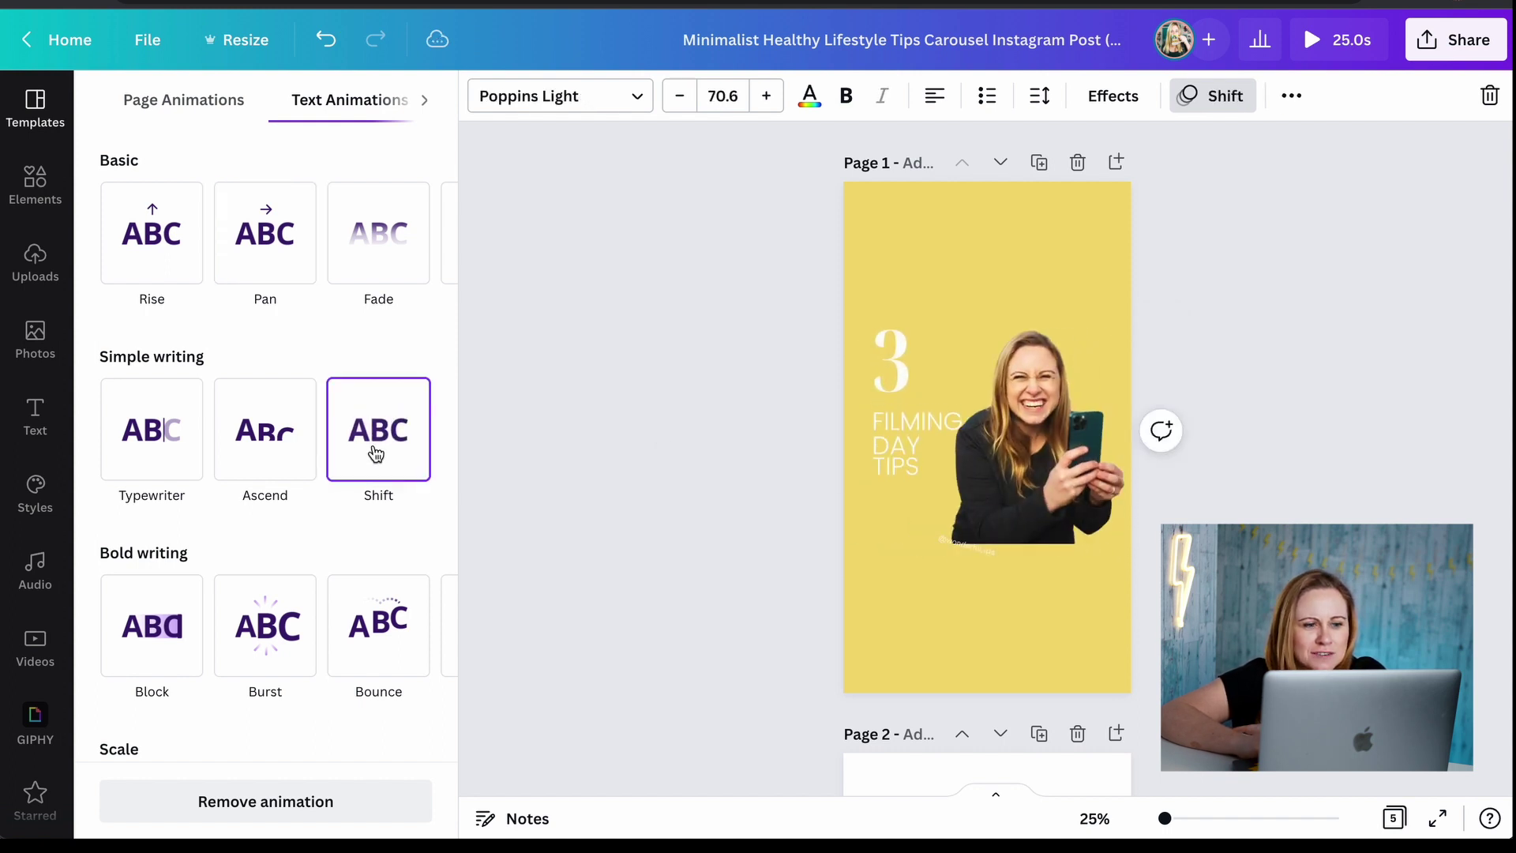
click(884, 551)
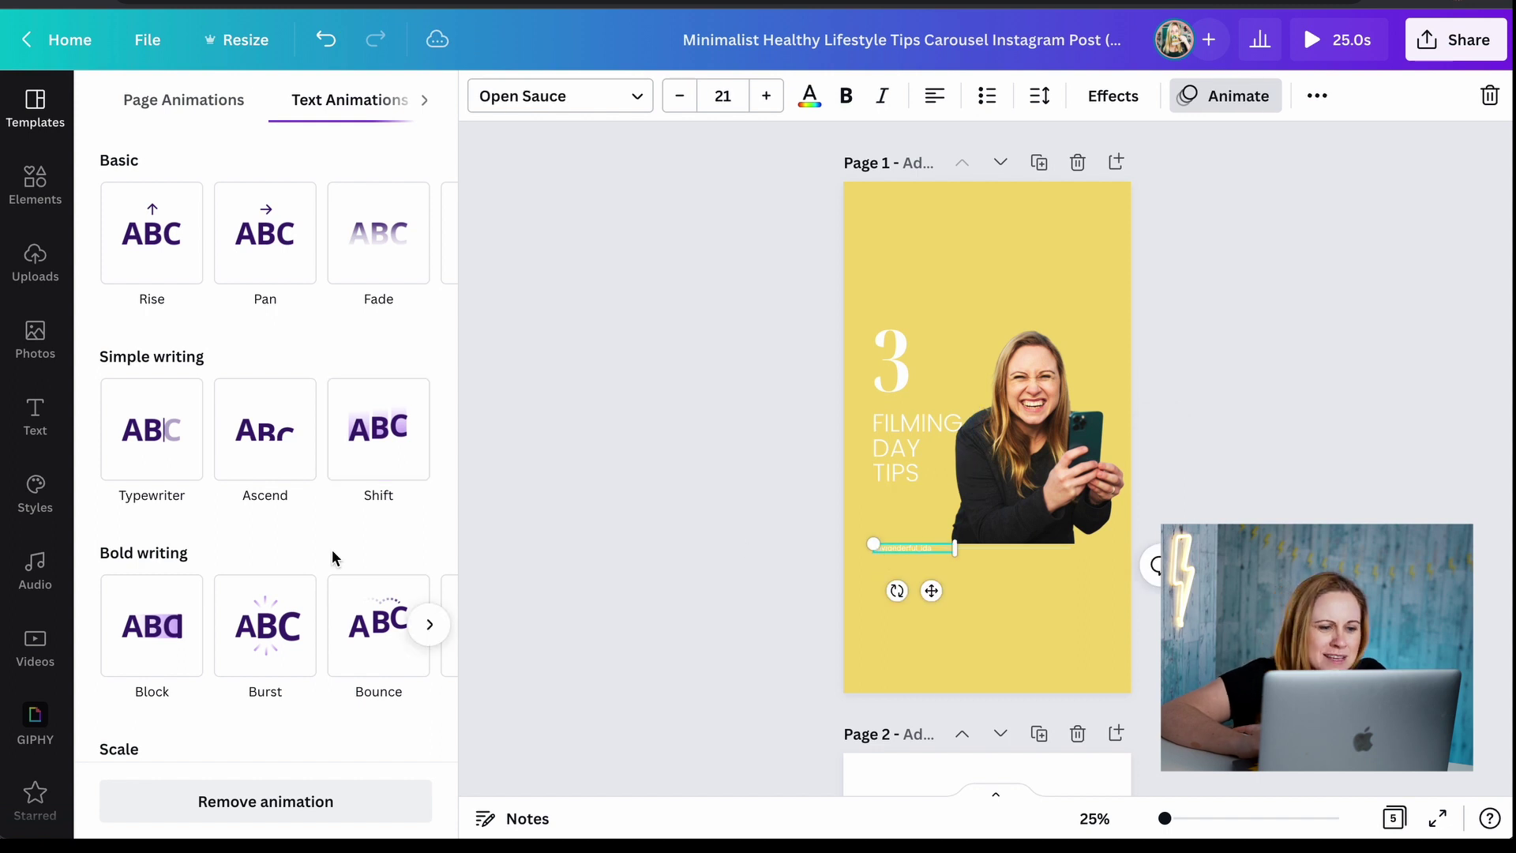
click(159, 470)
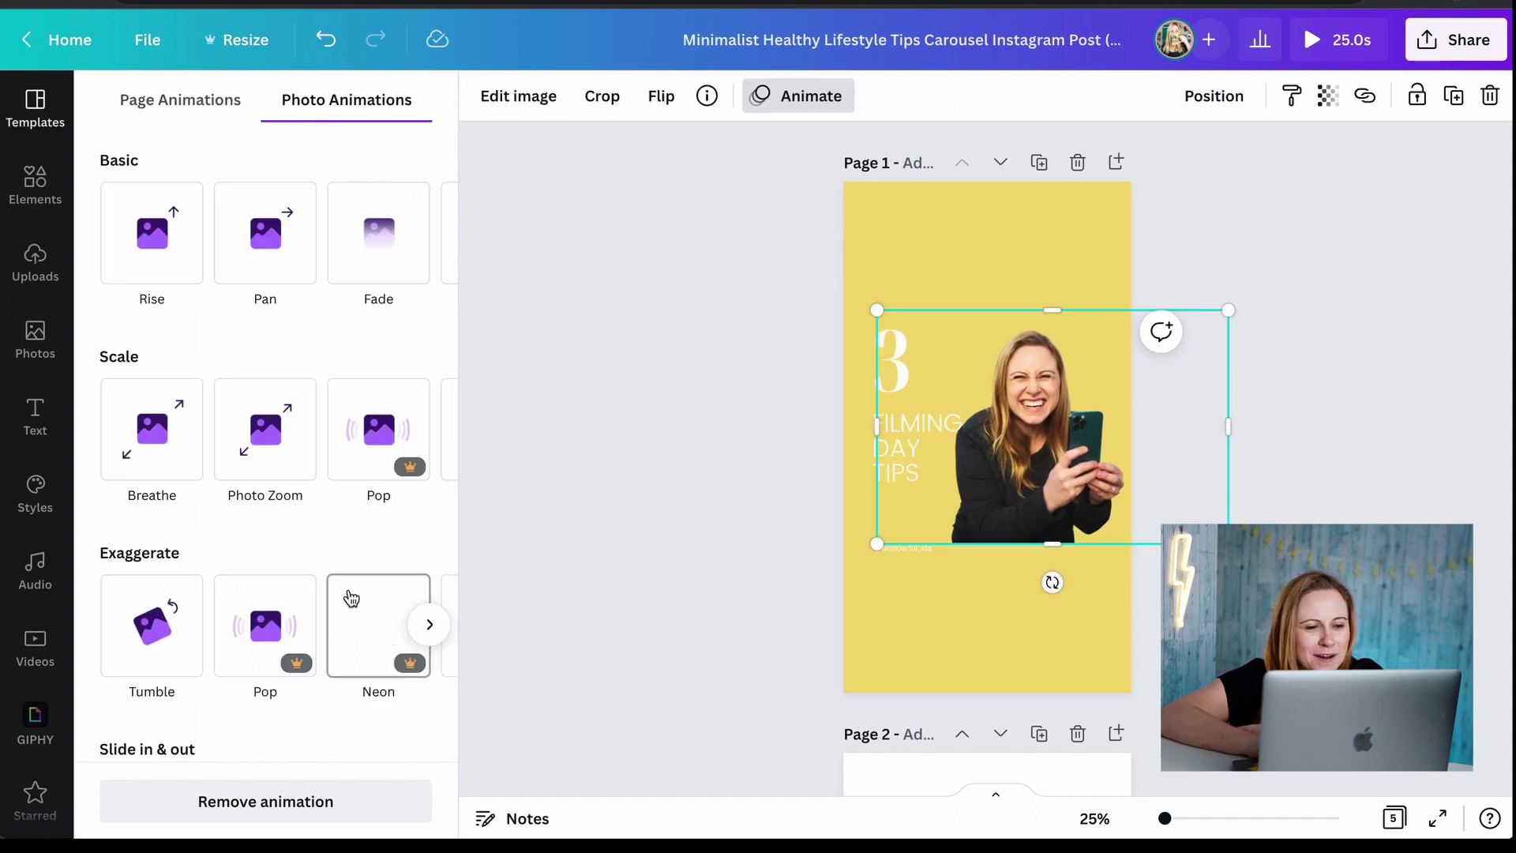
Apply Photo Zoom to the woman's photo on page 1 and close the animation panel
scroll(348, 598, down, 2)
scroll(321, 447, down, 3)
scroll(322, 447, down, 1)
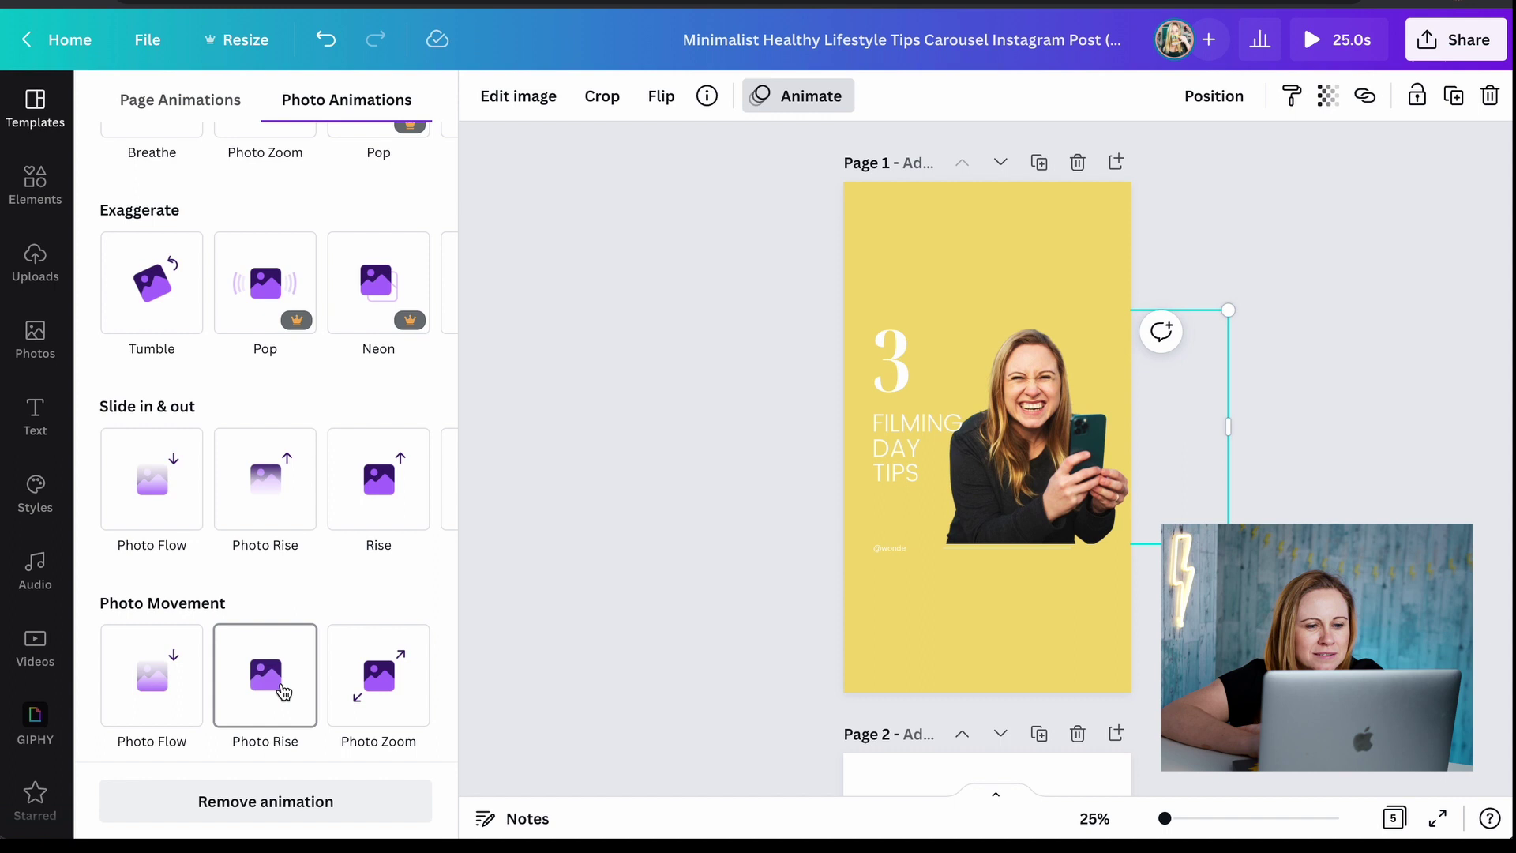
click(378, 689)
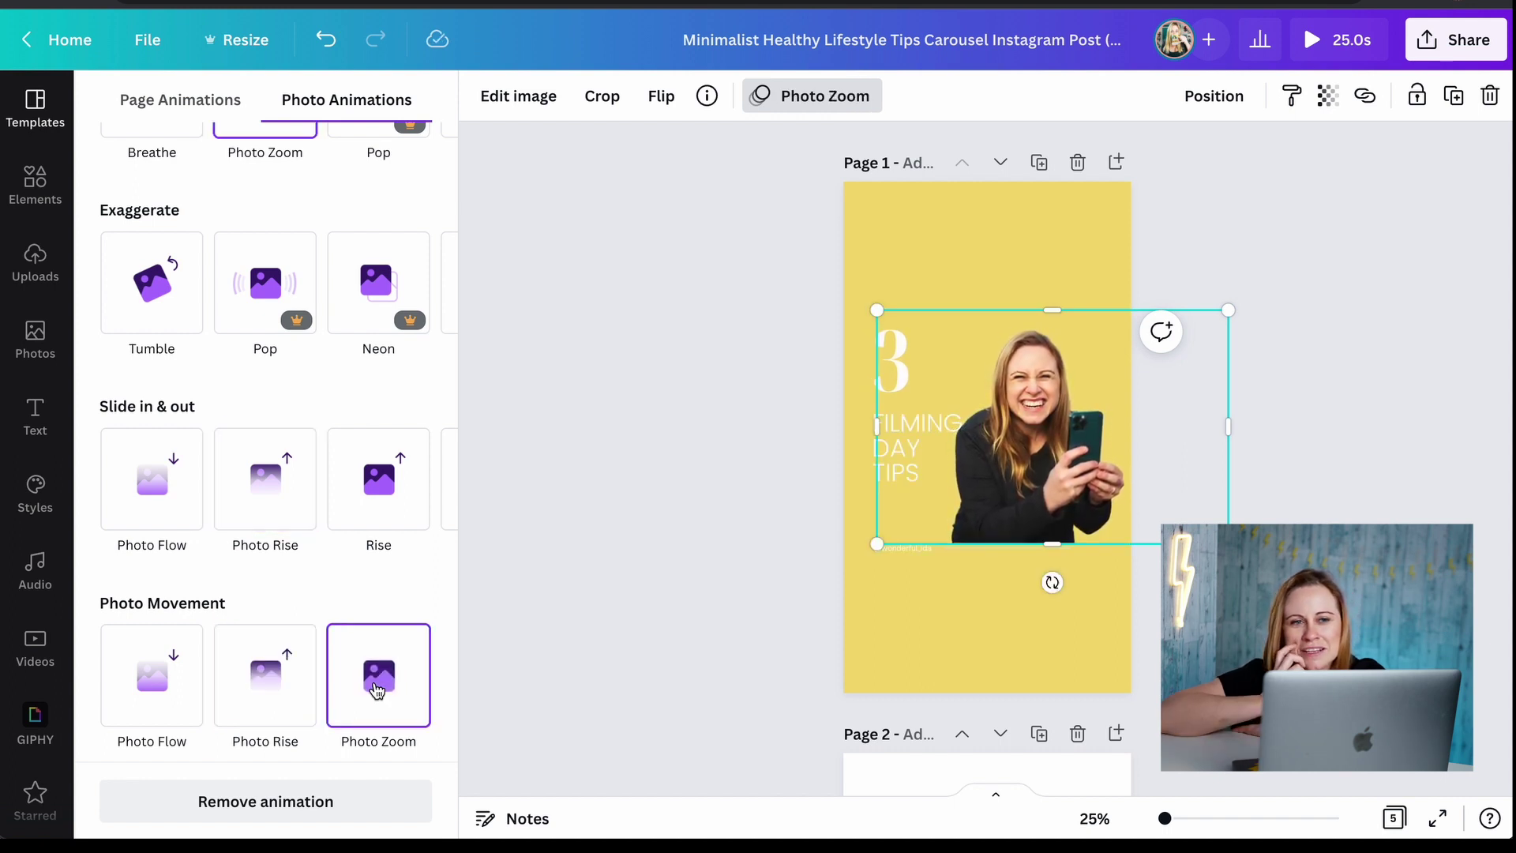
key(Escape)
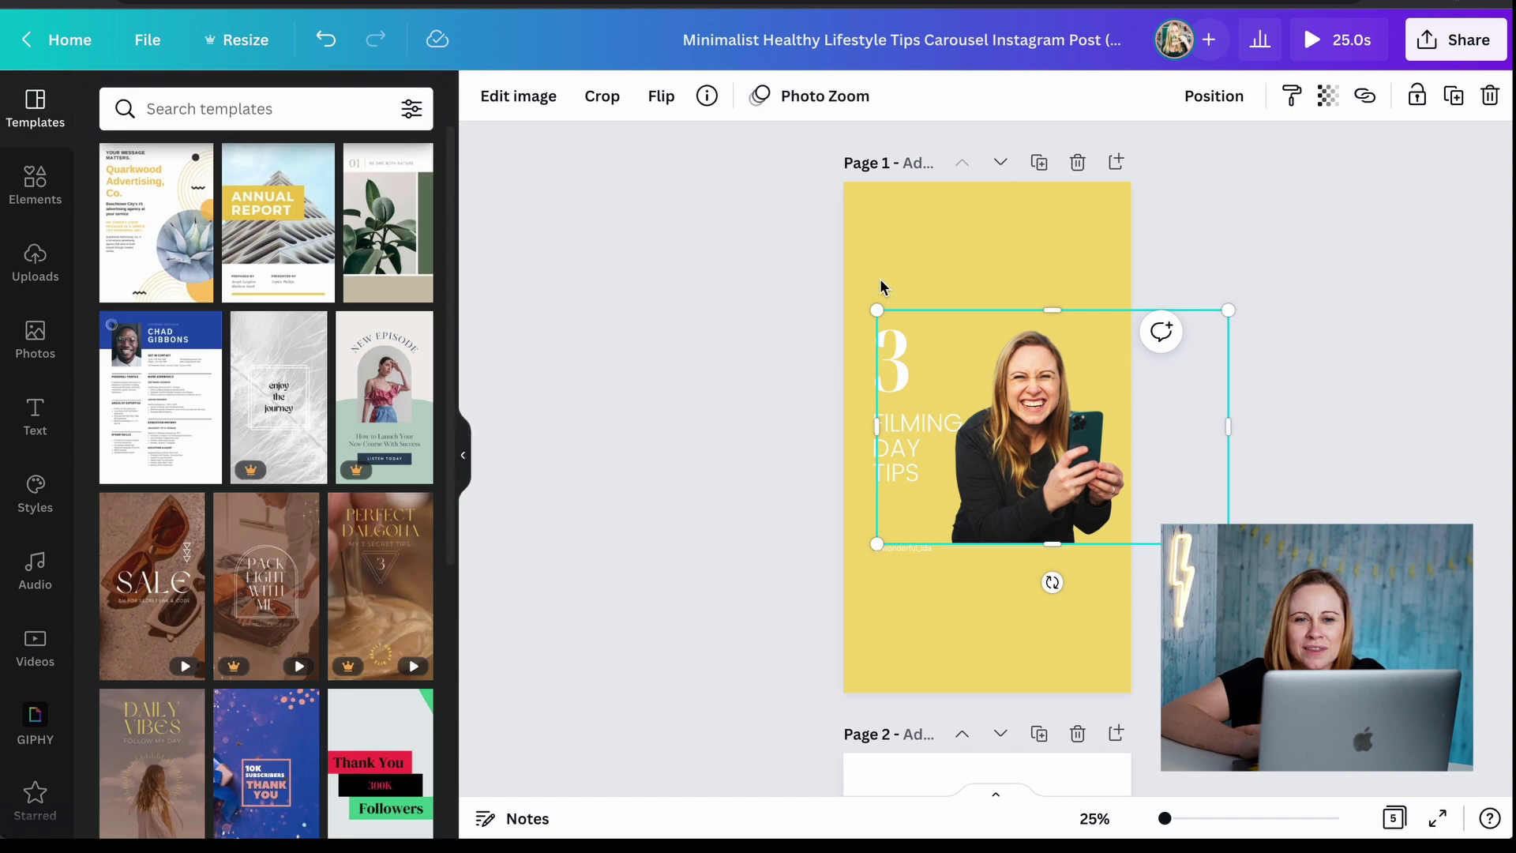
Set page 1's duration to 3.0 seconds
click(882, 286)
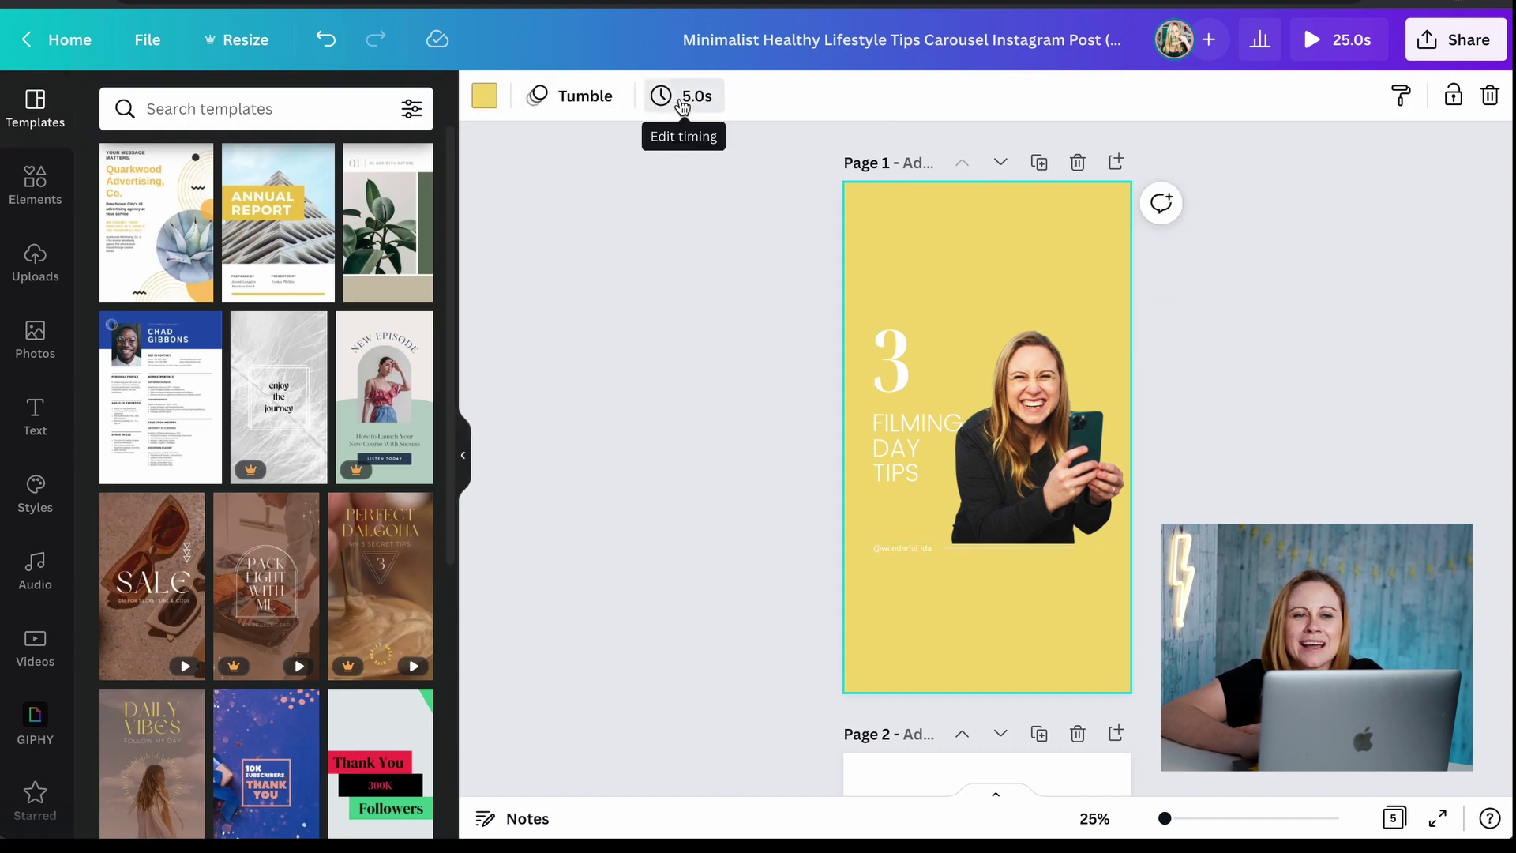
click(684, 98)
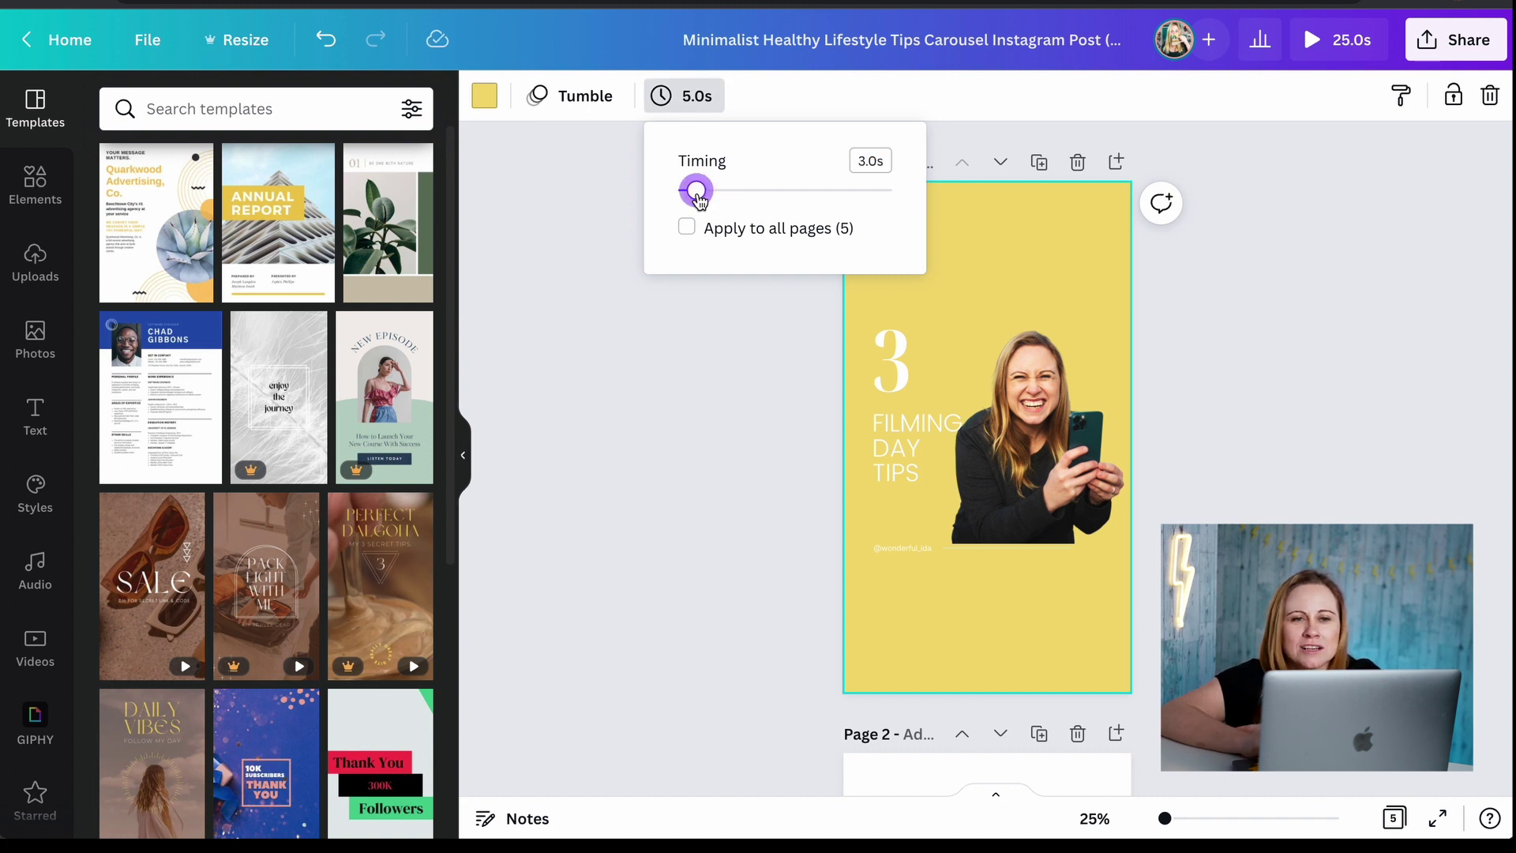
click(655, 373)
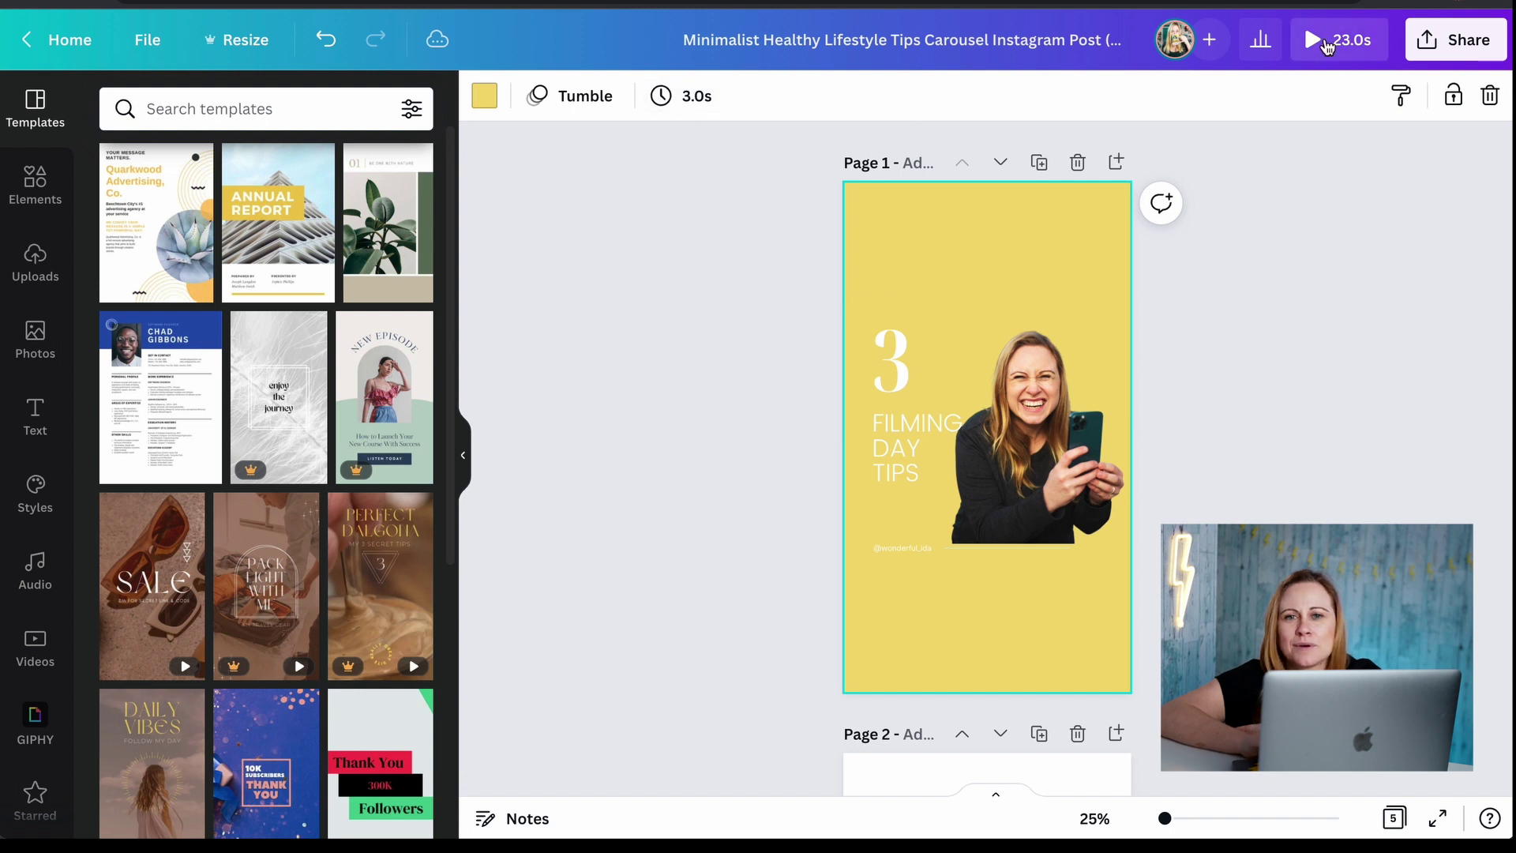
Play the full video preview, close it, and scroll to page 2
click(1315, 41)
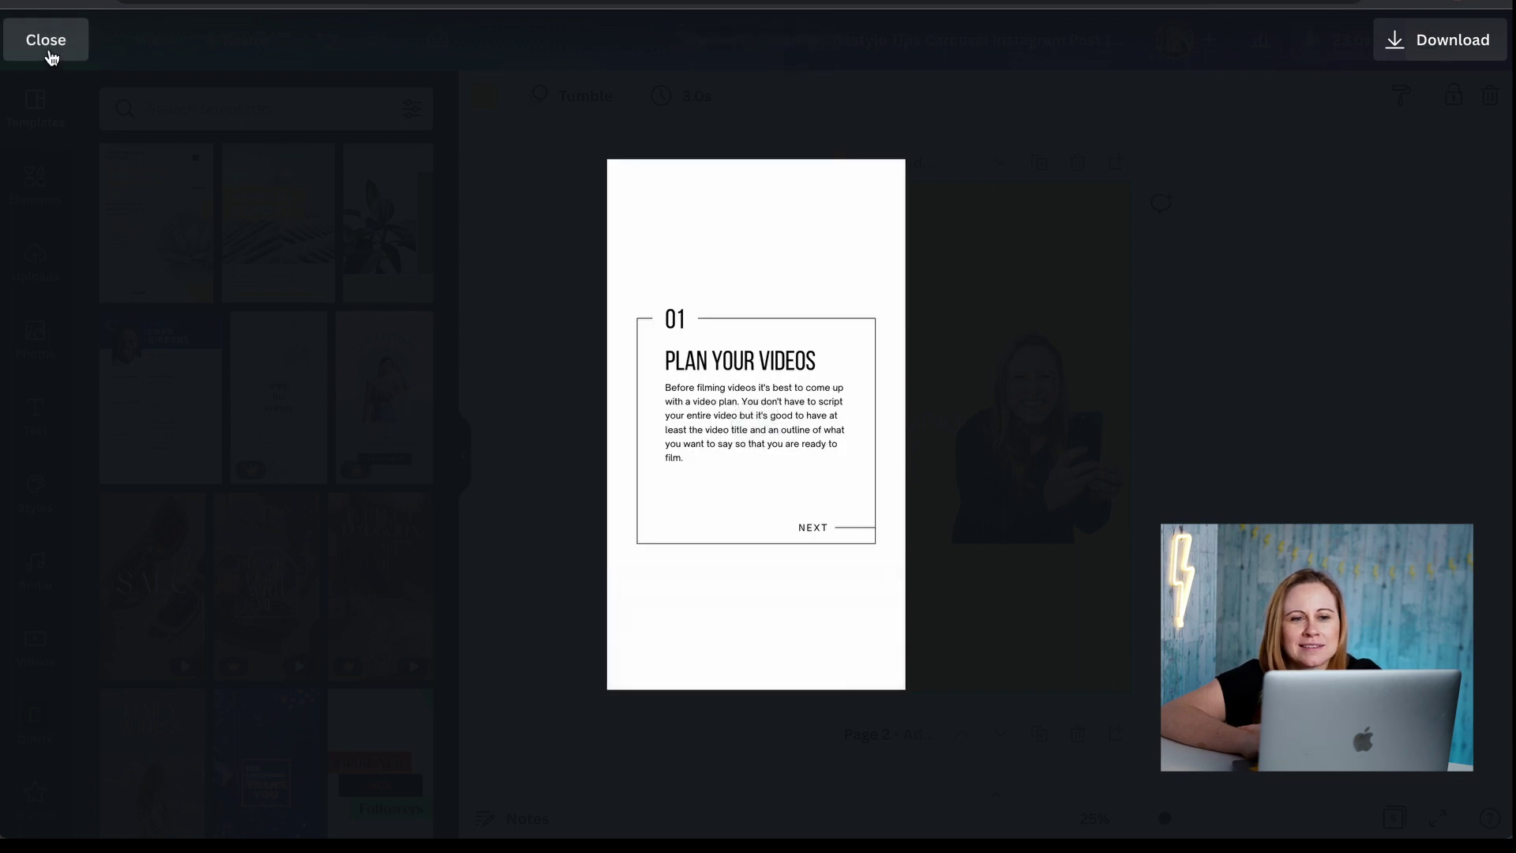
click(48, 54)
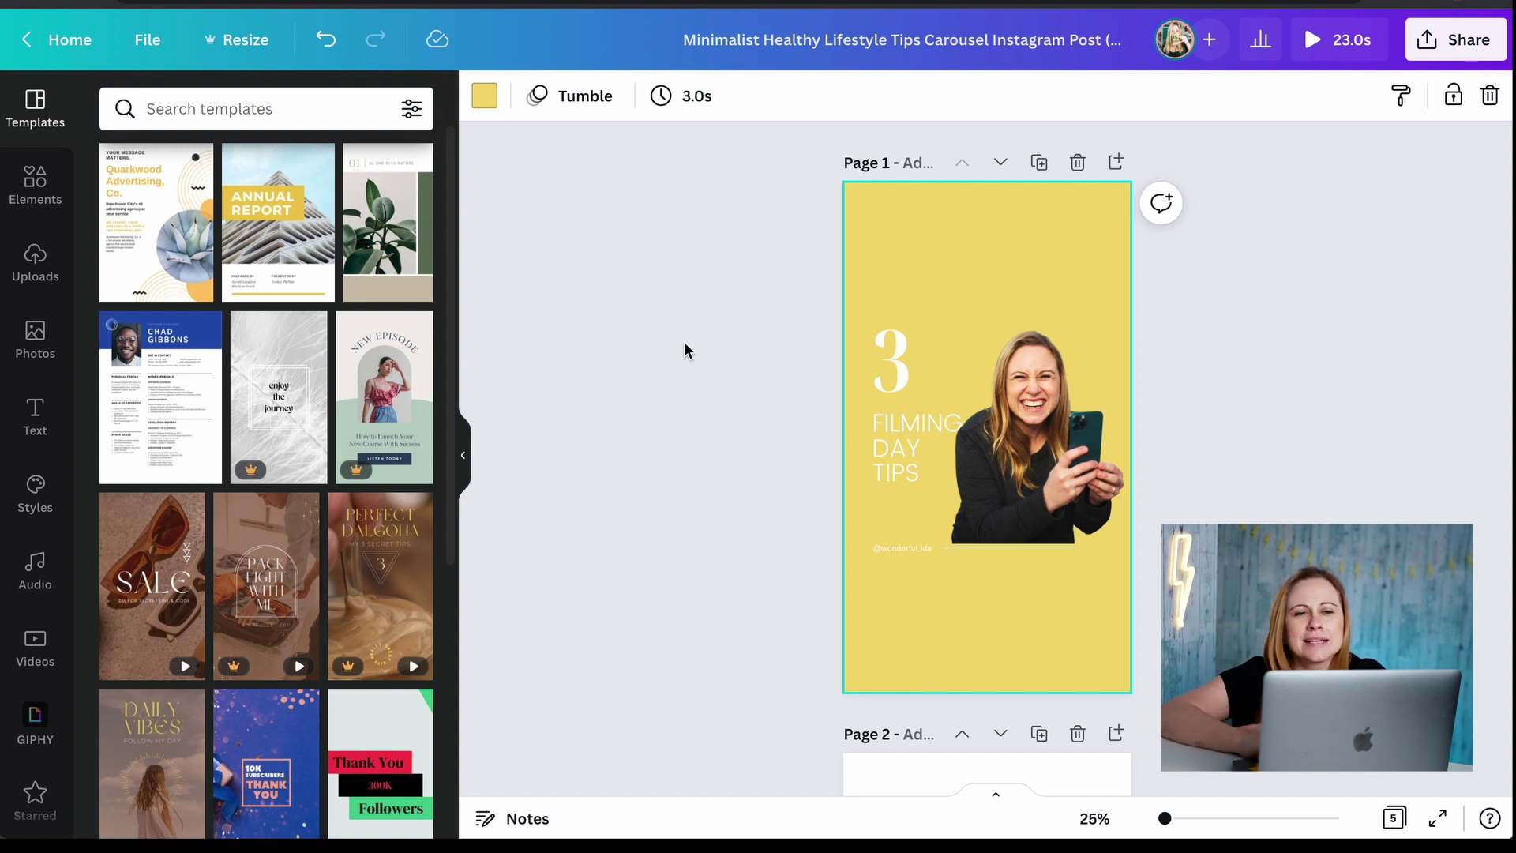
scroll(685, 350, down, 5)
Give page 2's framed box a Pan animation and its body text Typewriter
click(914, 263)
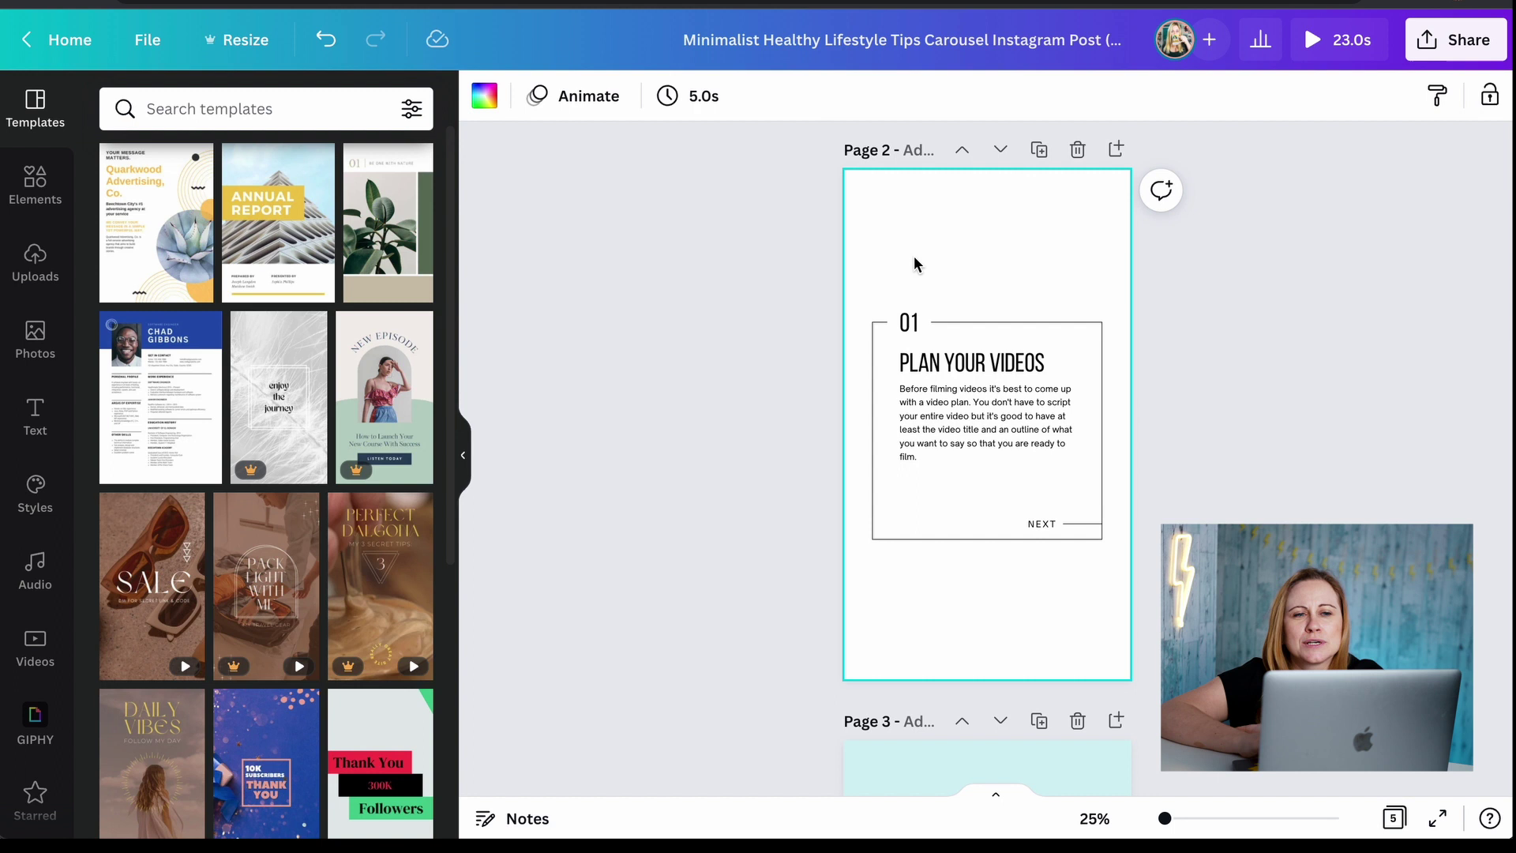
click(607, 110)
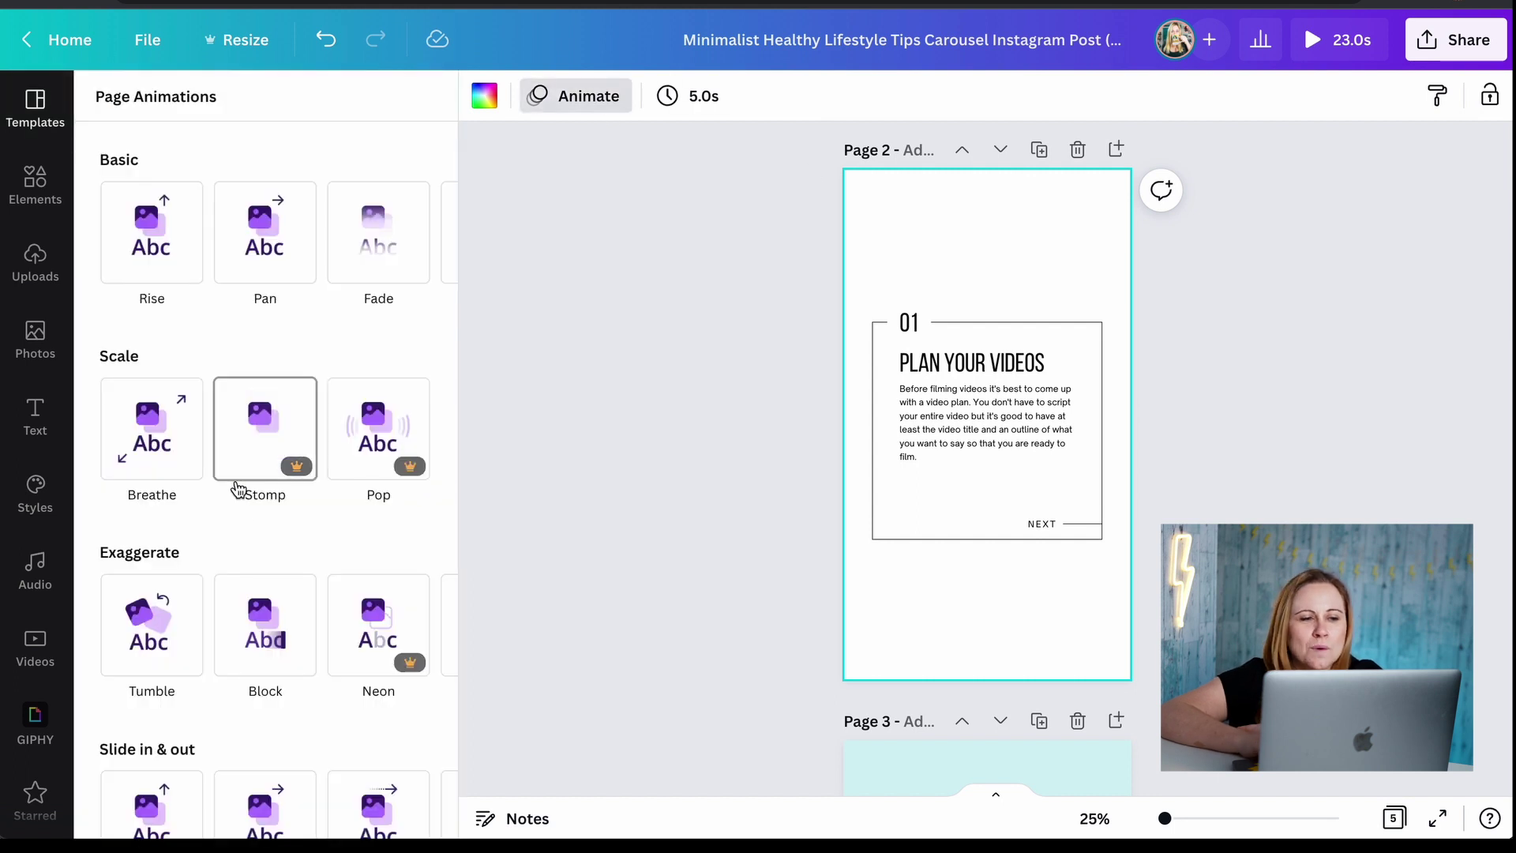
scroll(237, 490, down, 1)
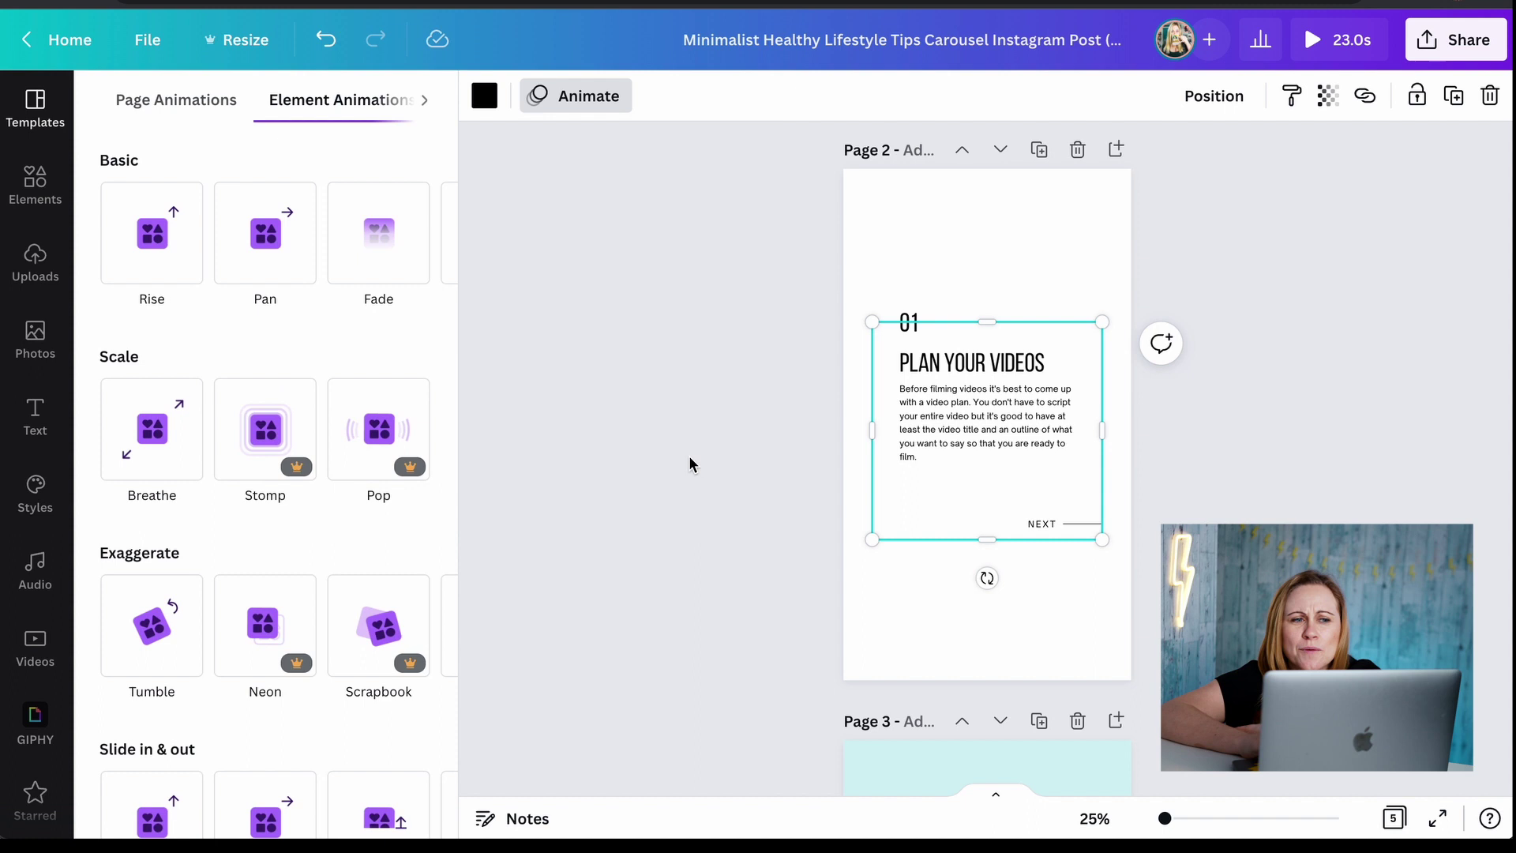
click(264, 259)
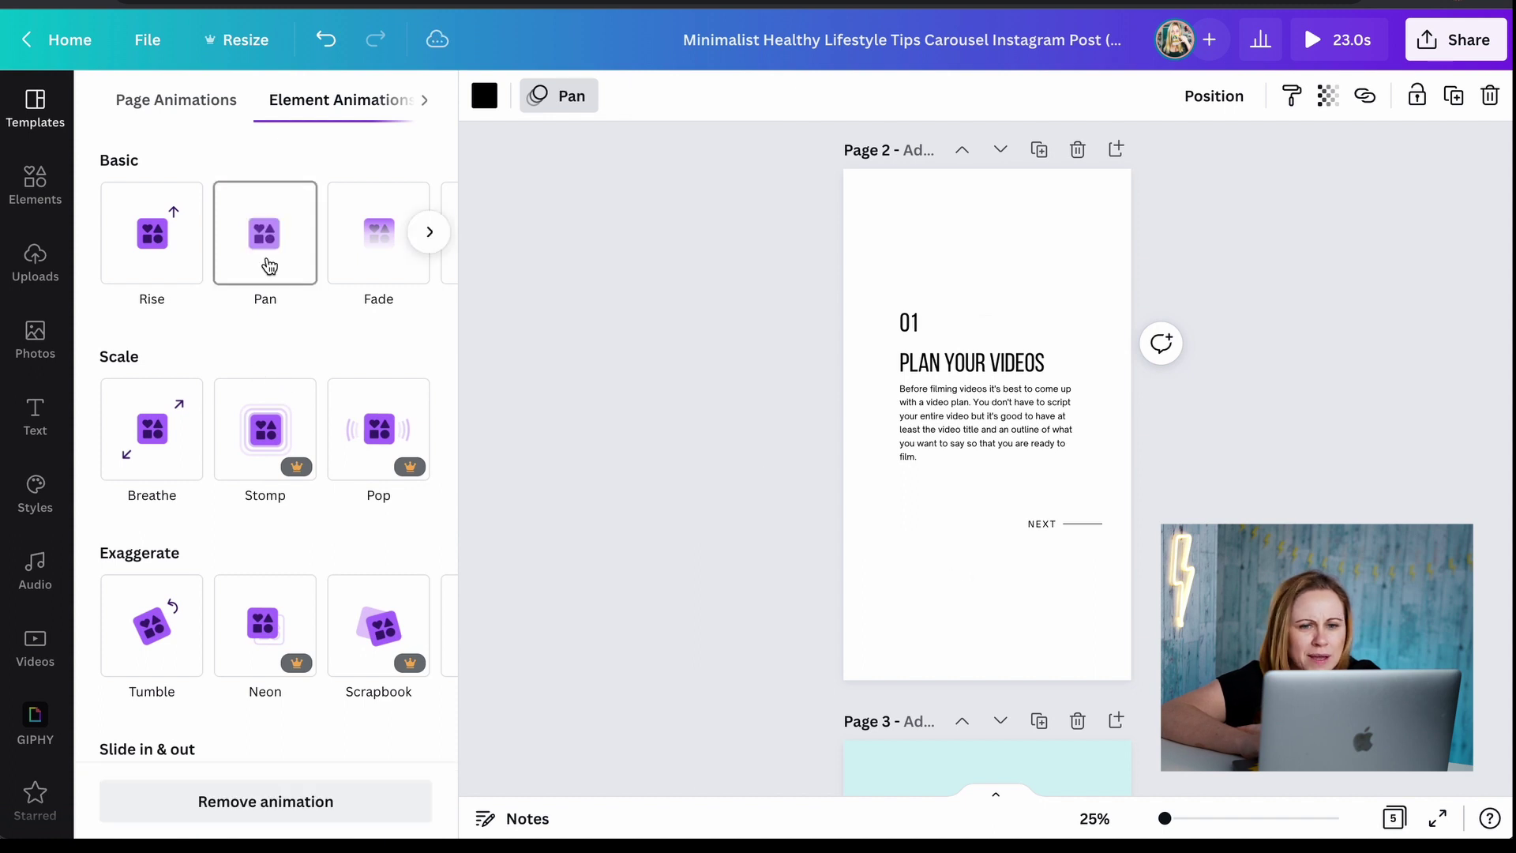
click(977, 435)
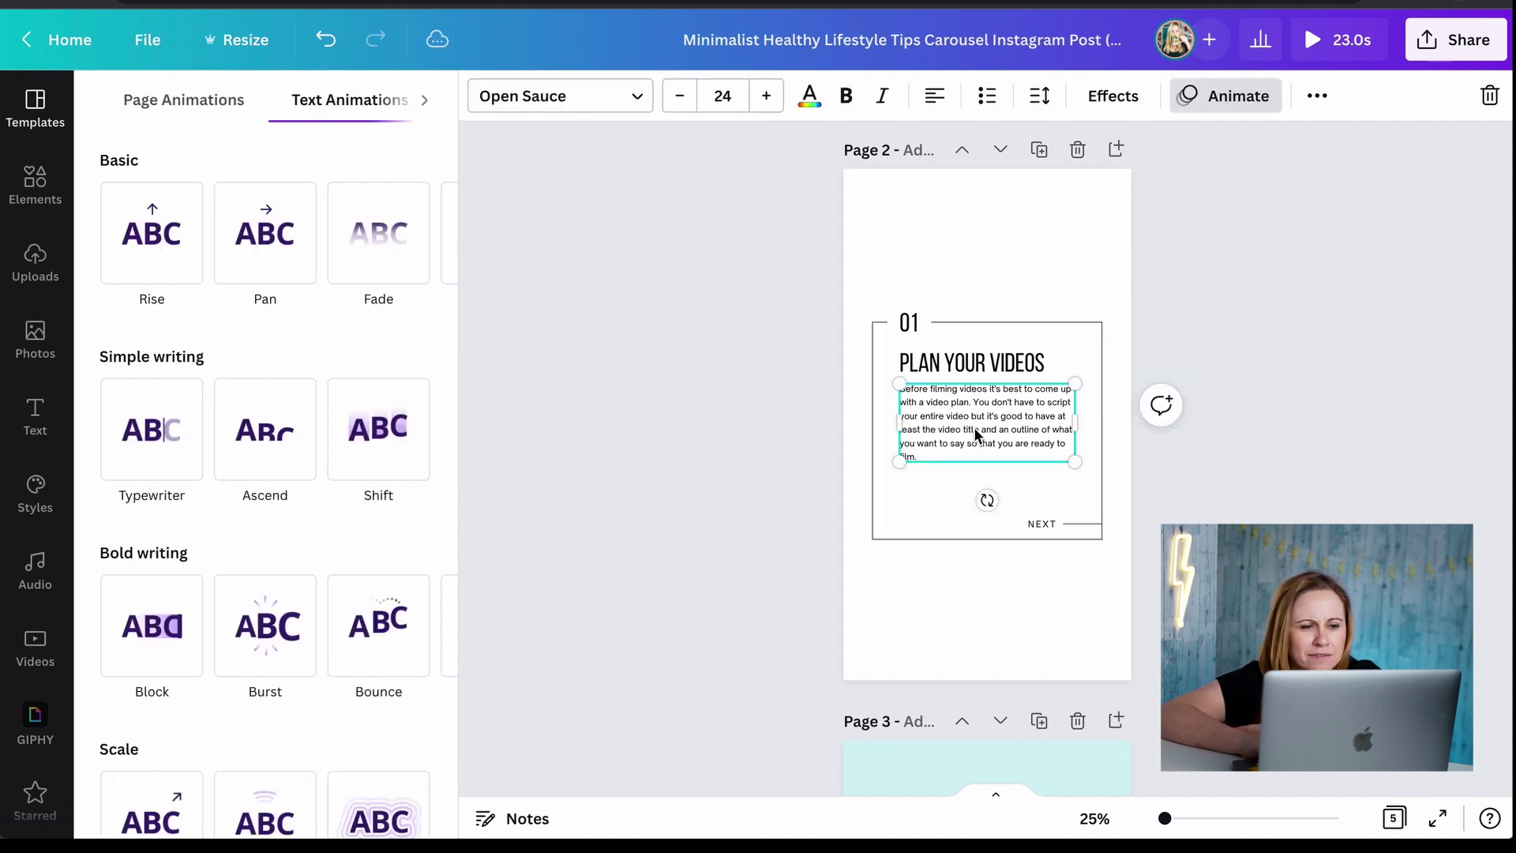
click(152, 431)
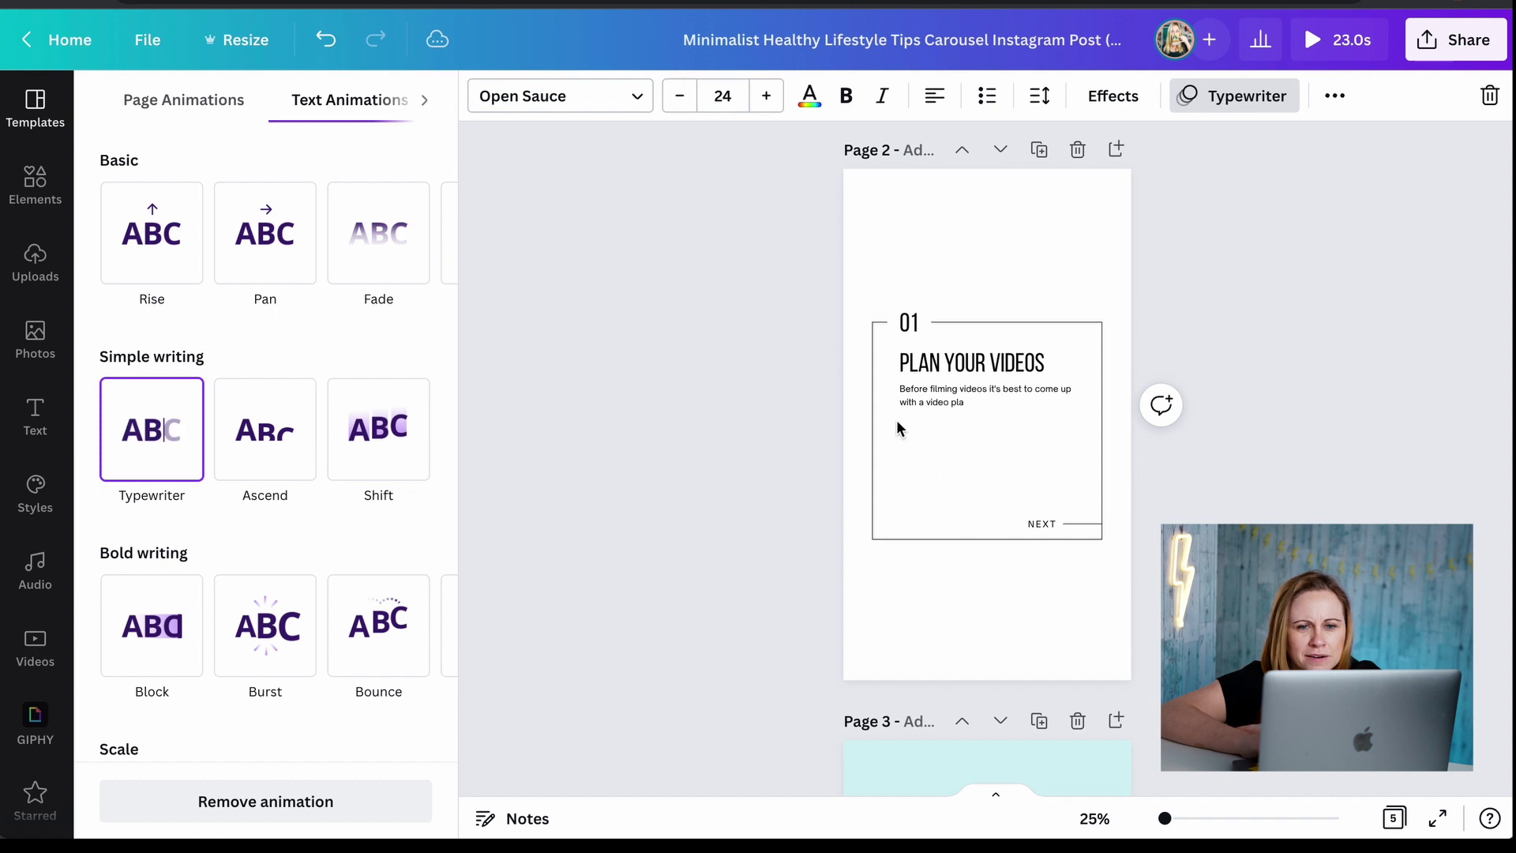
Animate page 2's PLAN YOUR VIDEOS heading with Ascend and the 01 number with Block
click(969, 367)
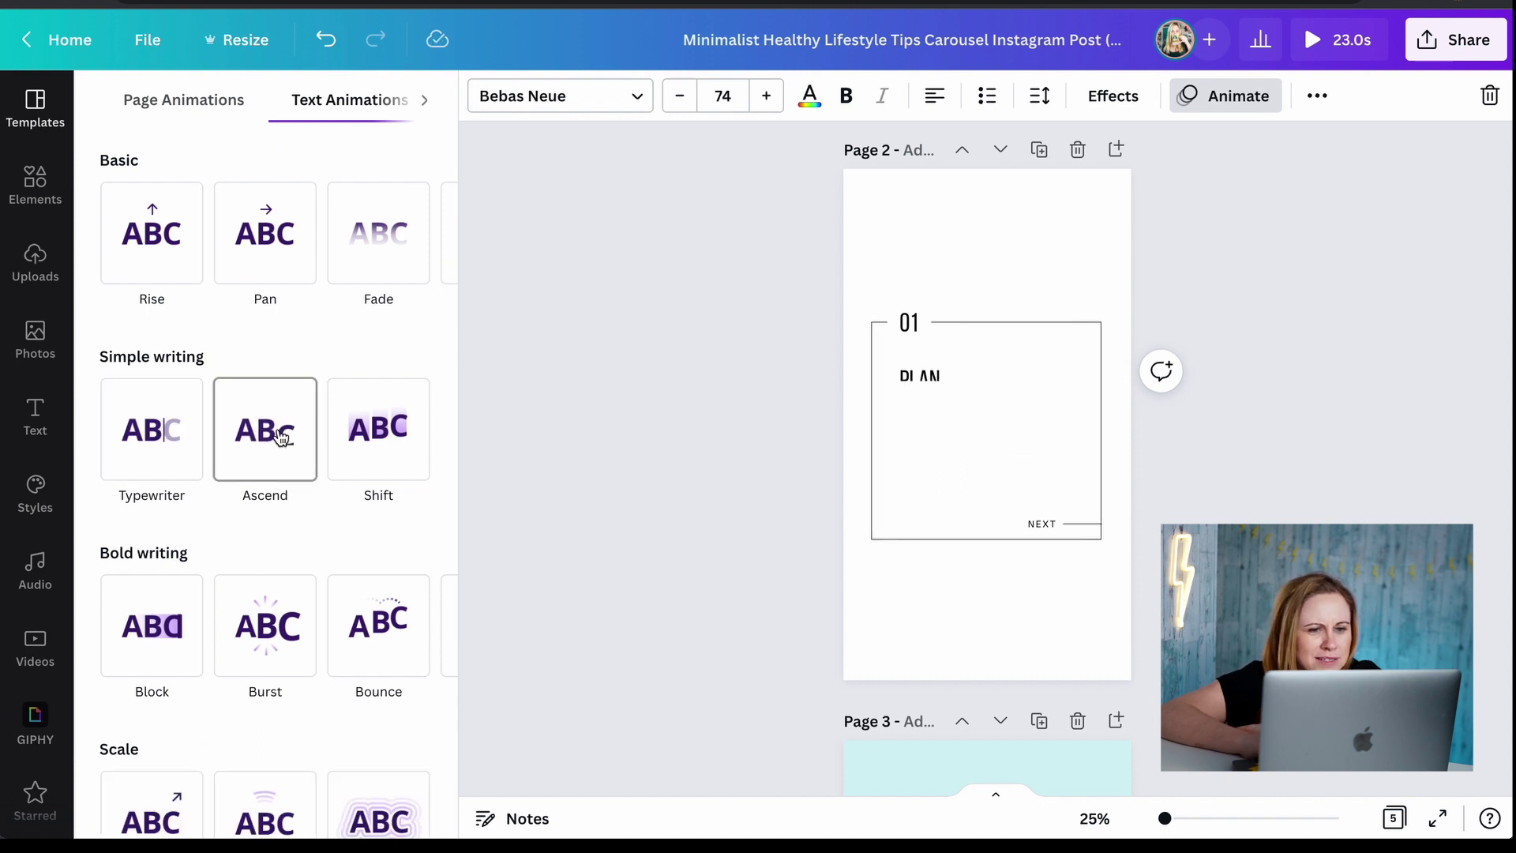
click(278, 436)
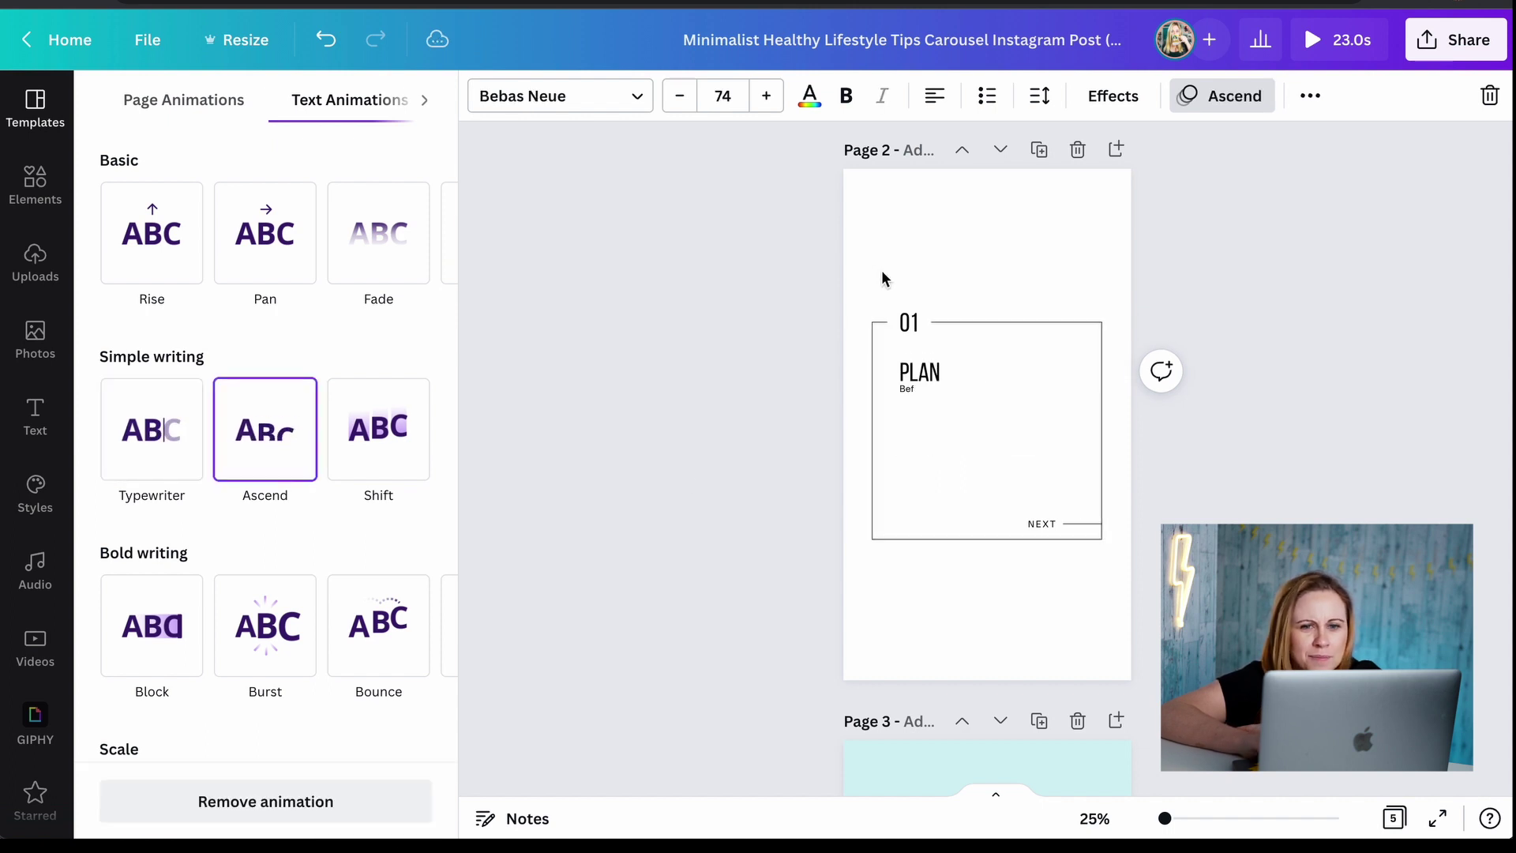
click(908, 322)
scroll(305, 509, down, 3)
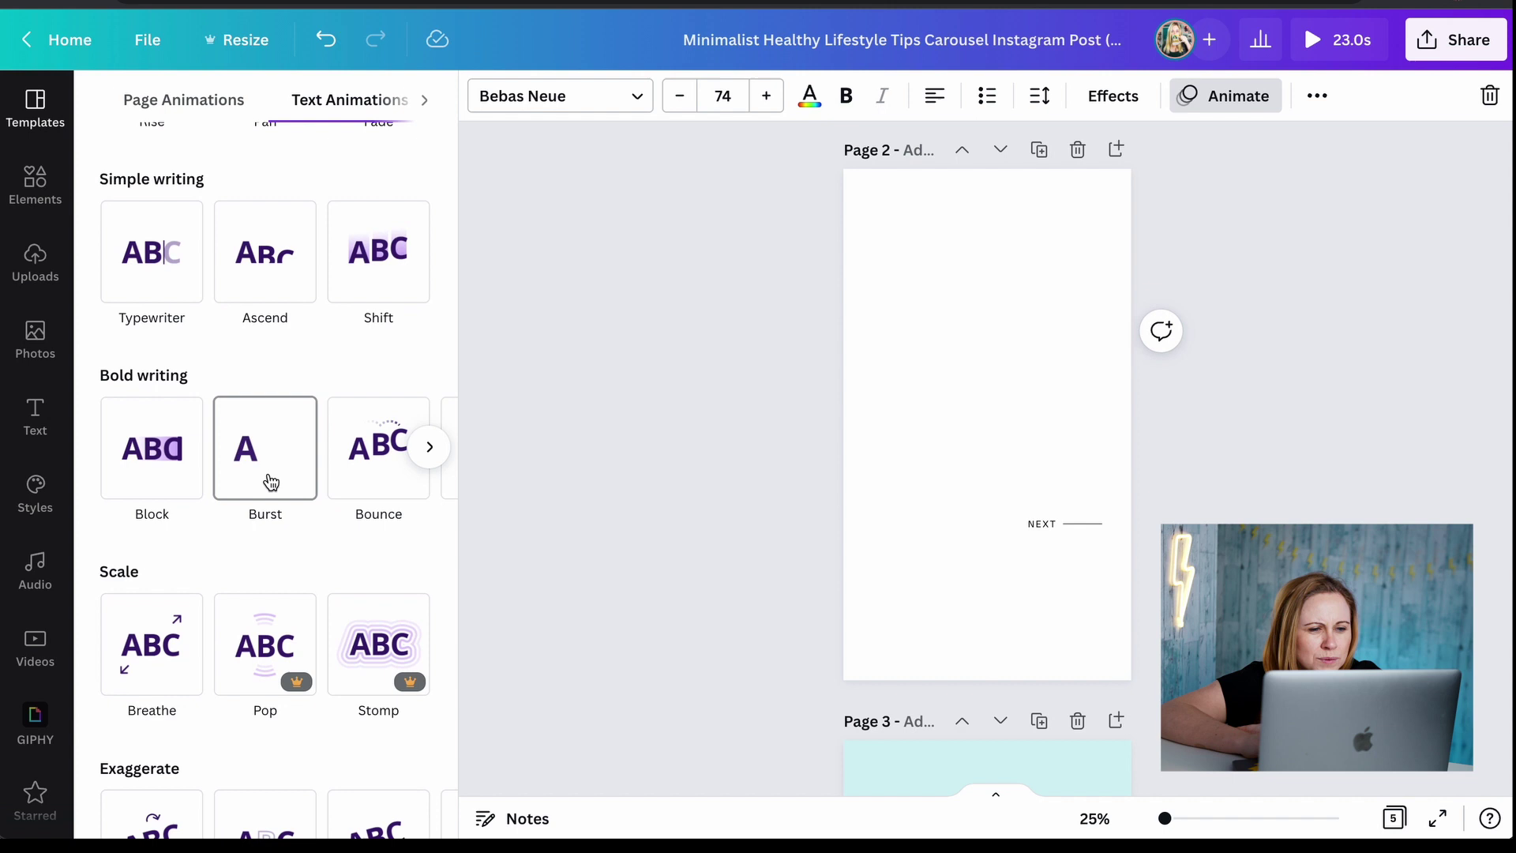
click(152, 448)
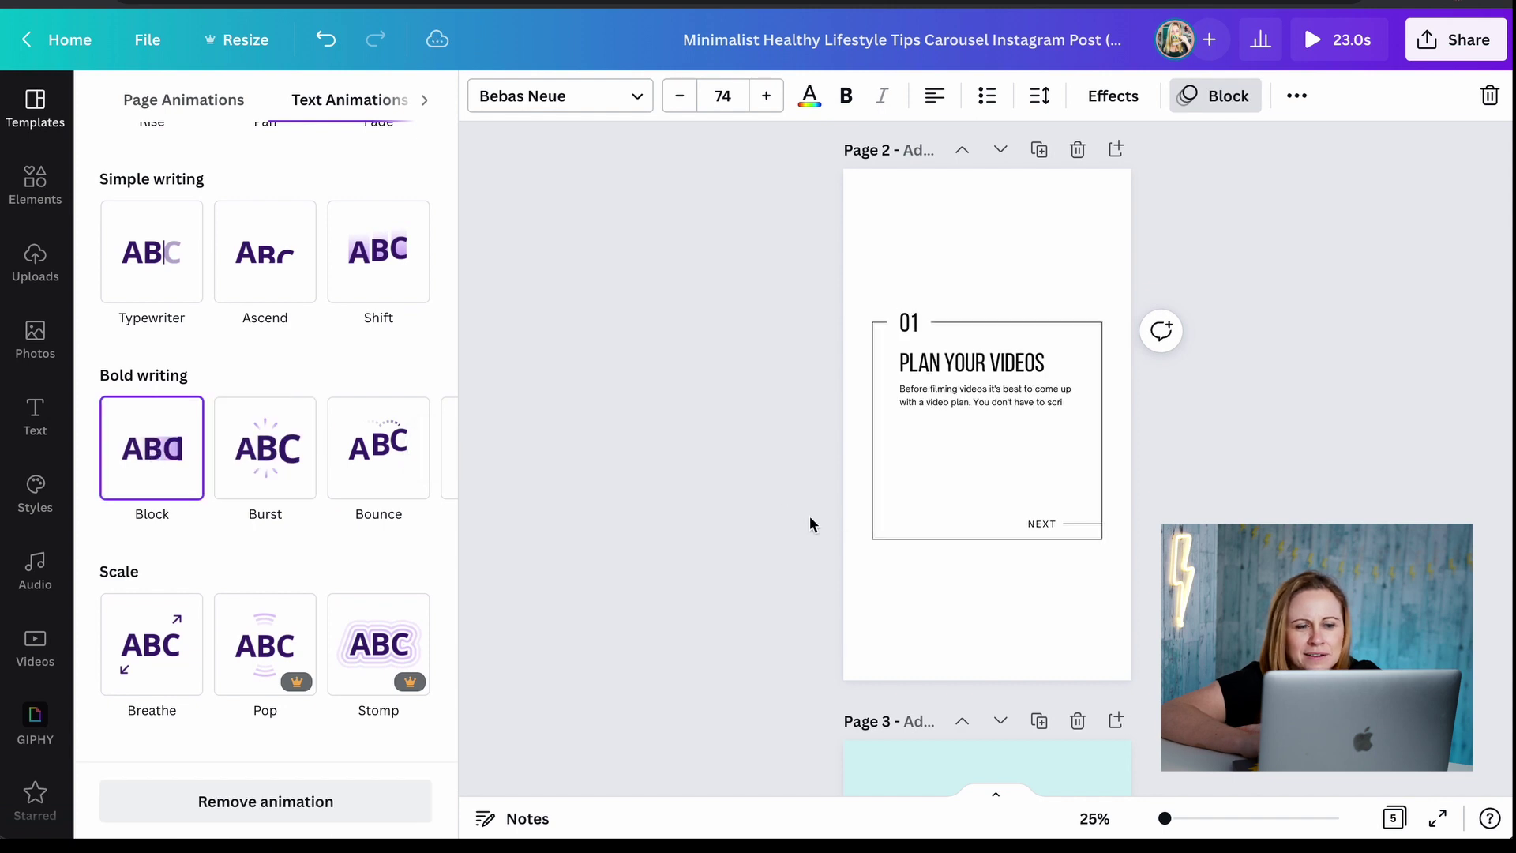
key(Escape)
scroll(754, 544, down, 2)
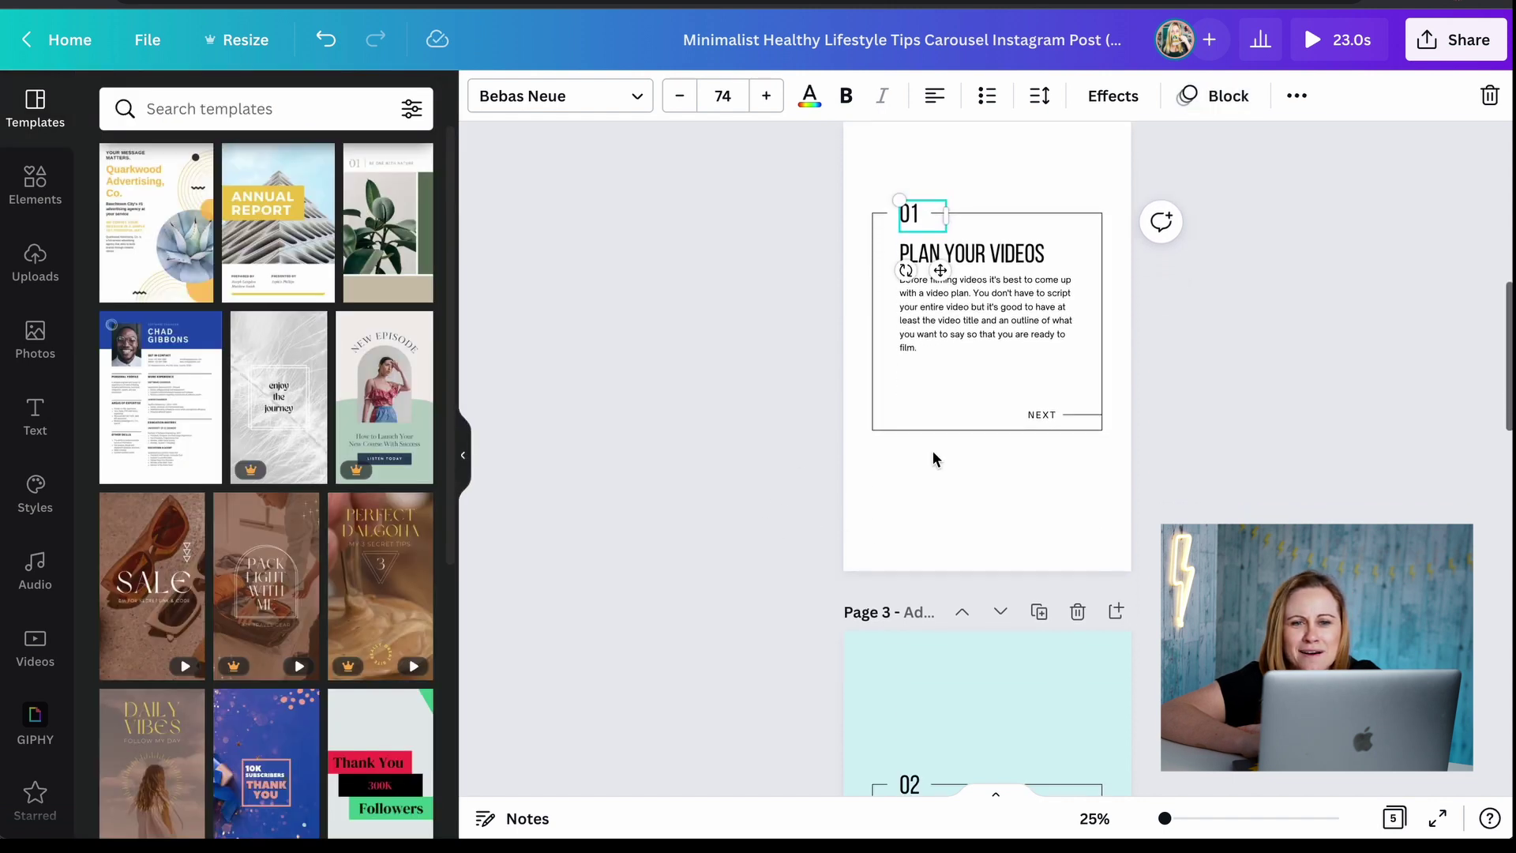
scroll(800, 509, down, 1)
Shorten page 2 from 5.0 to 3.0 seconds, bringing the video to 15 seconds
scroll(937, 265, up, 3)
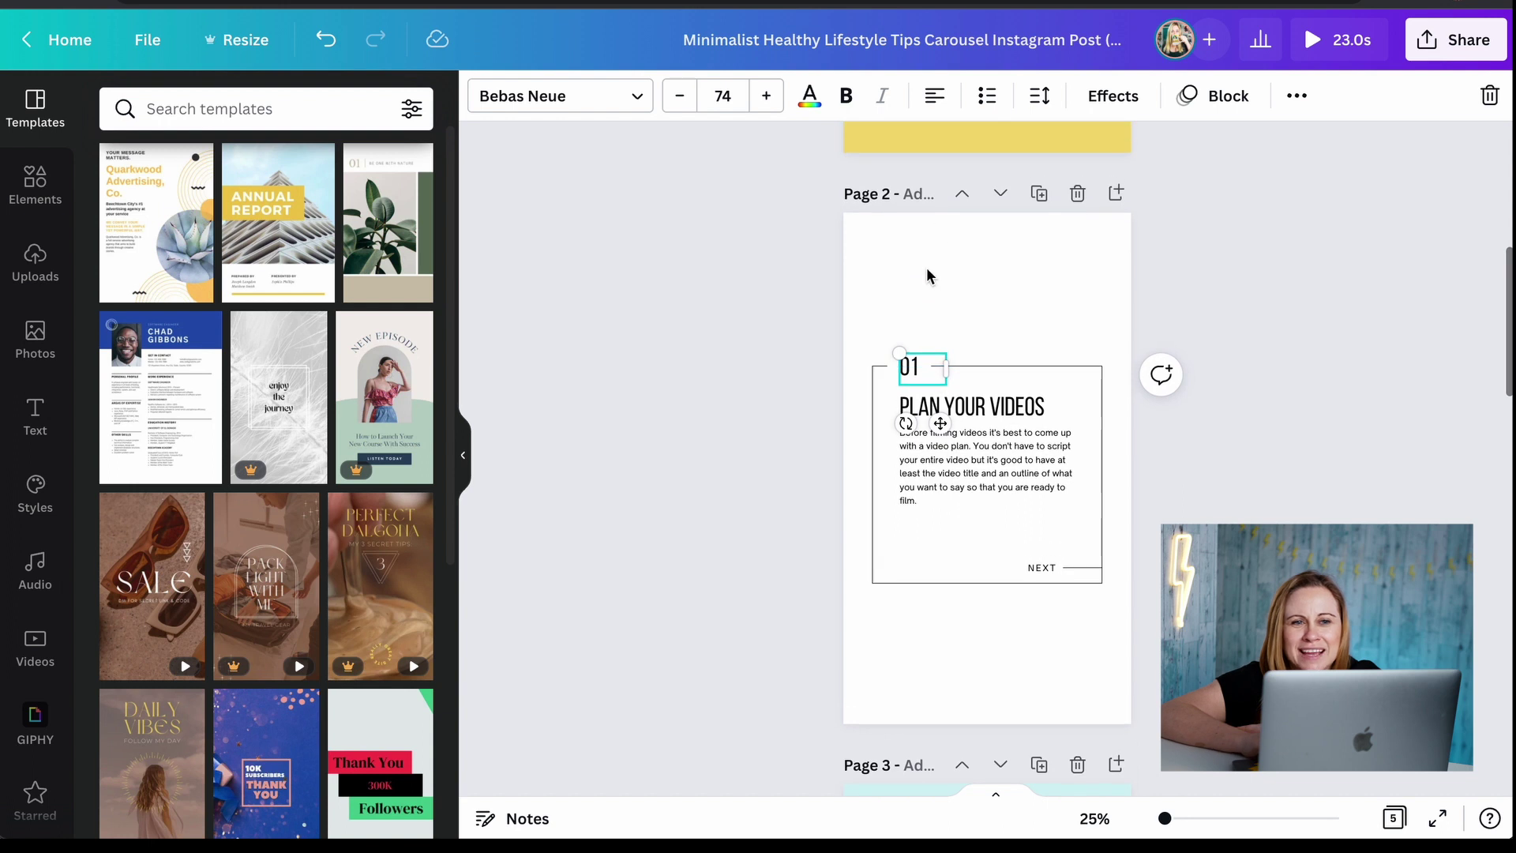
click(929, 276)
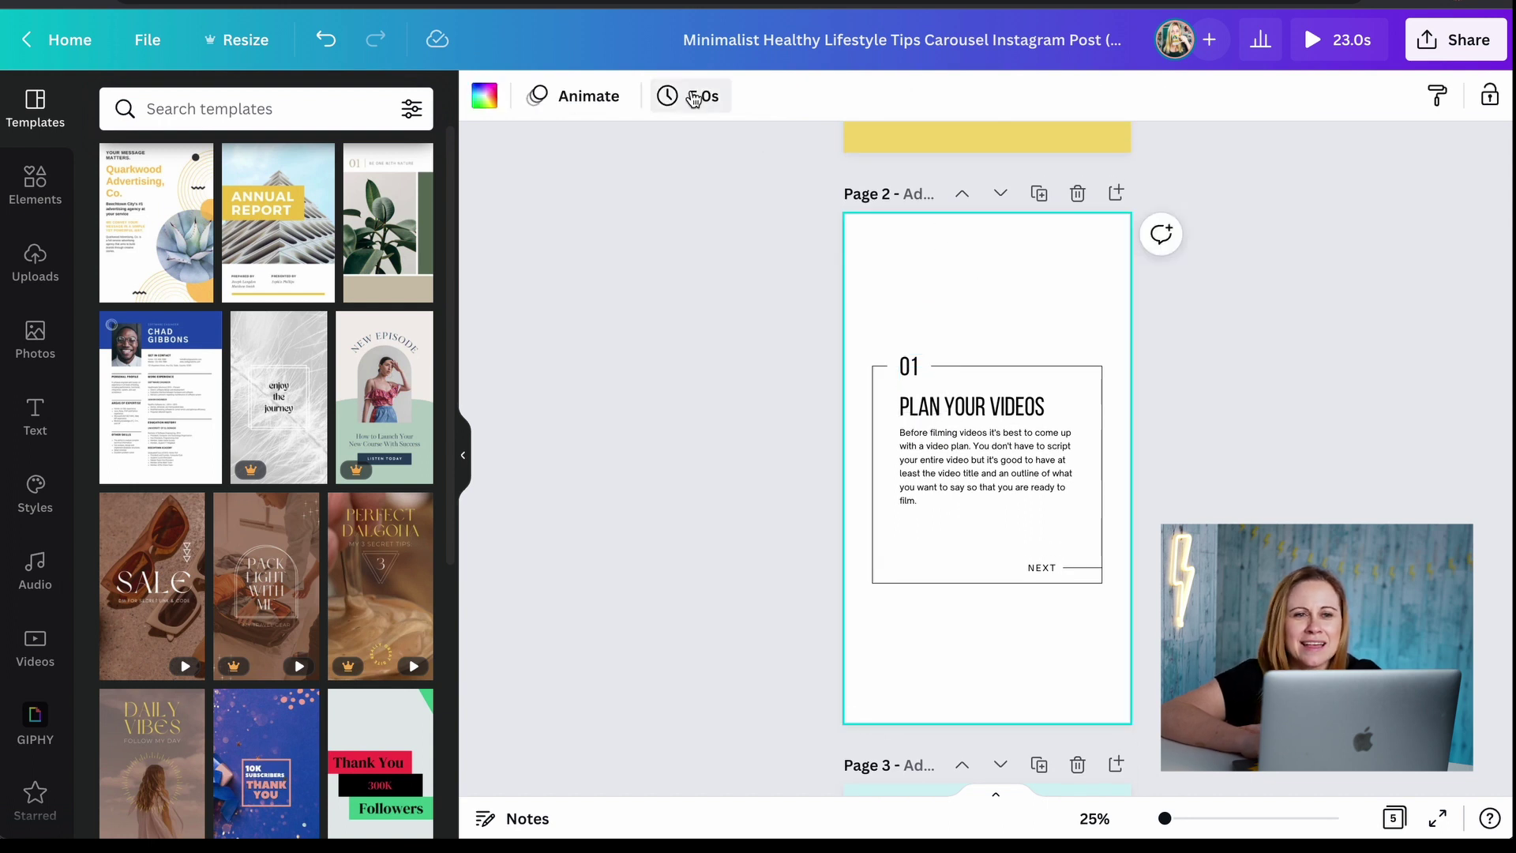
click(694, 98)
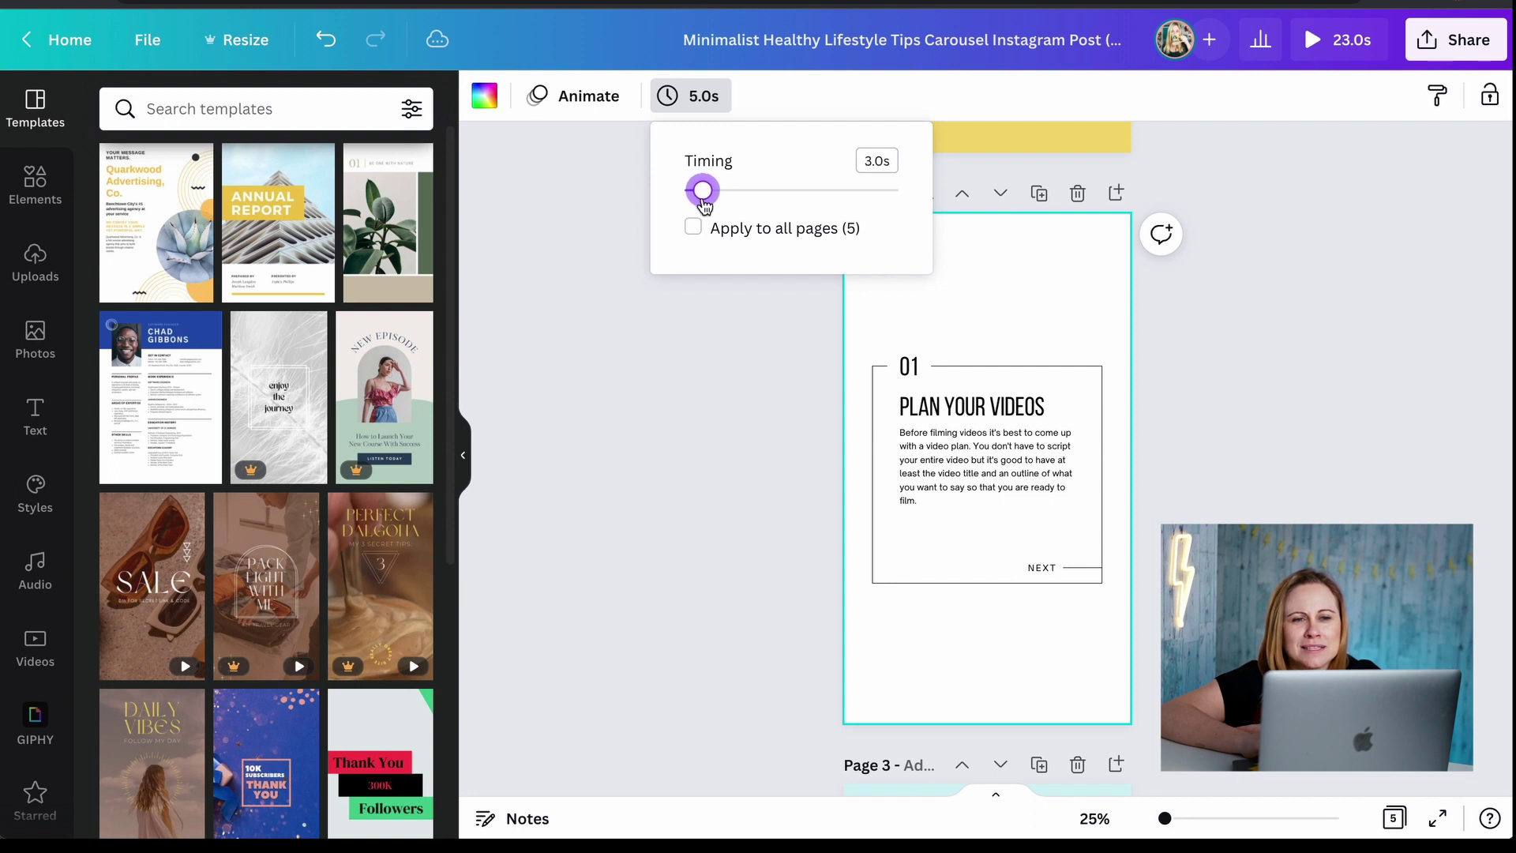
click(713, 324)
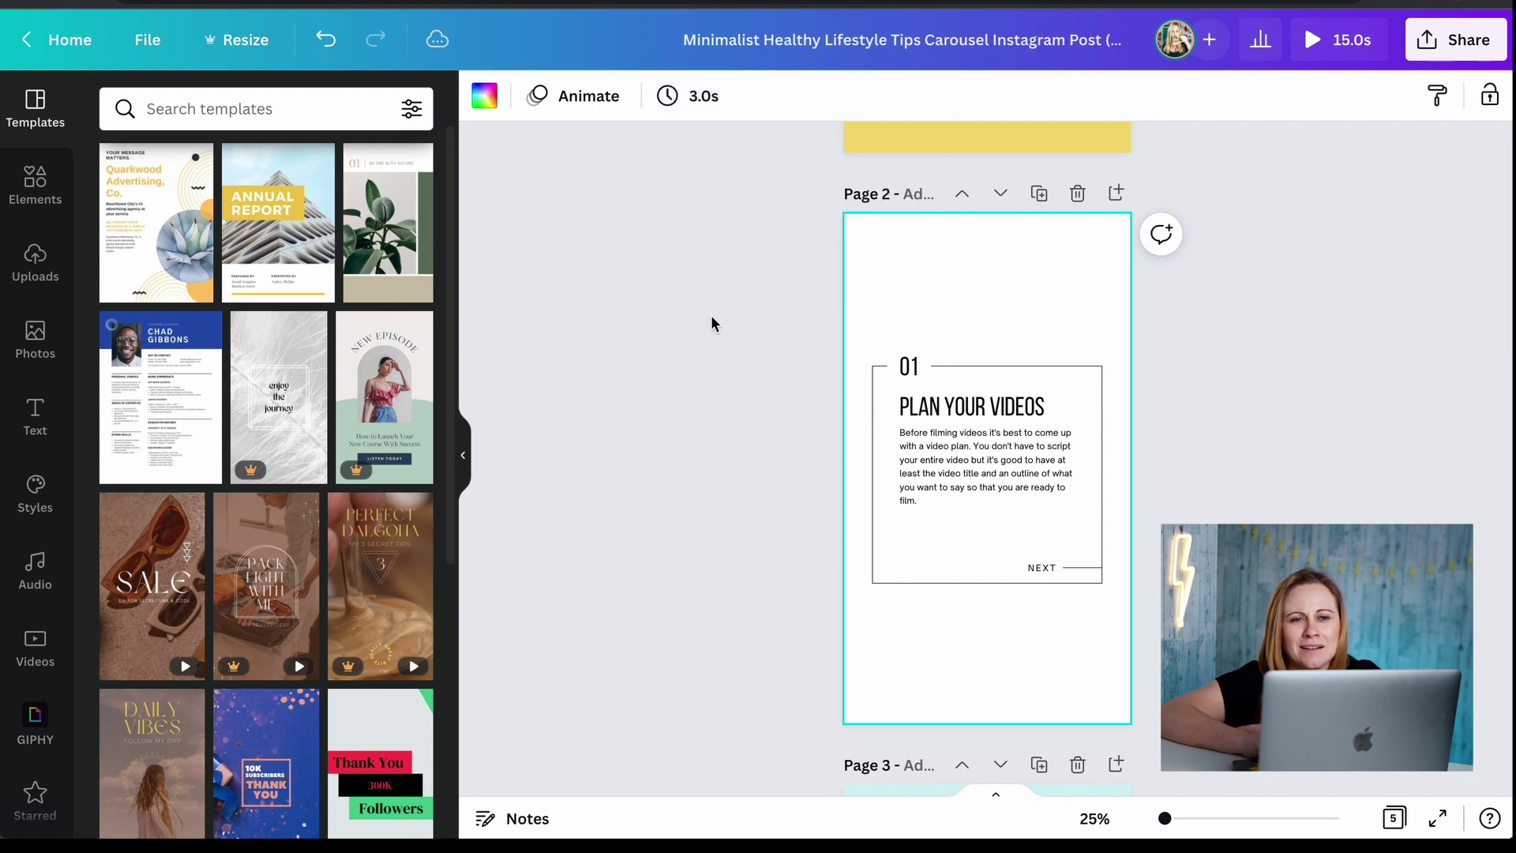
scroll(1054, 292, down, 8)
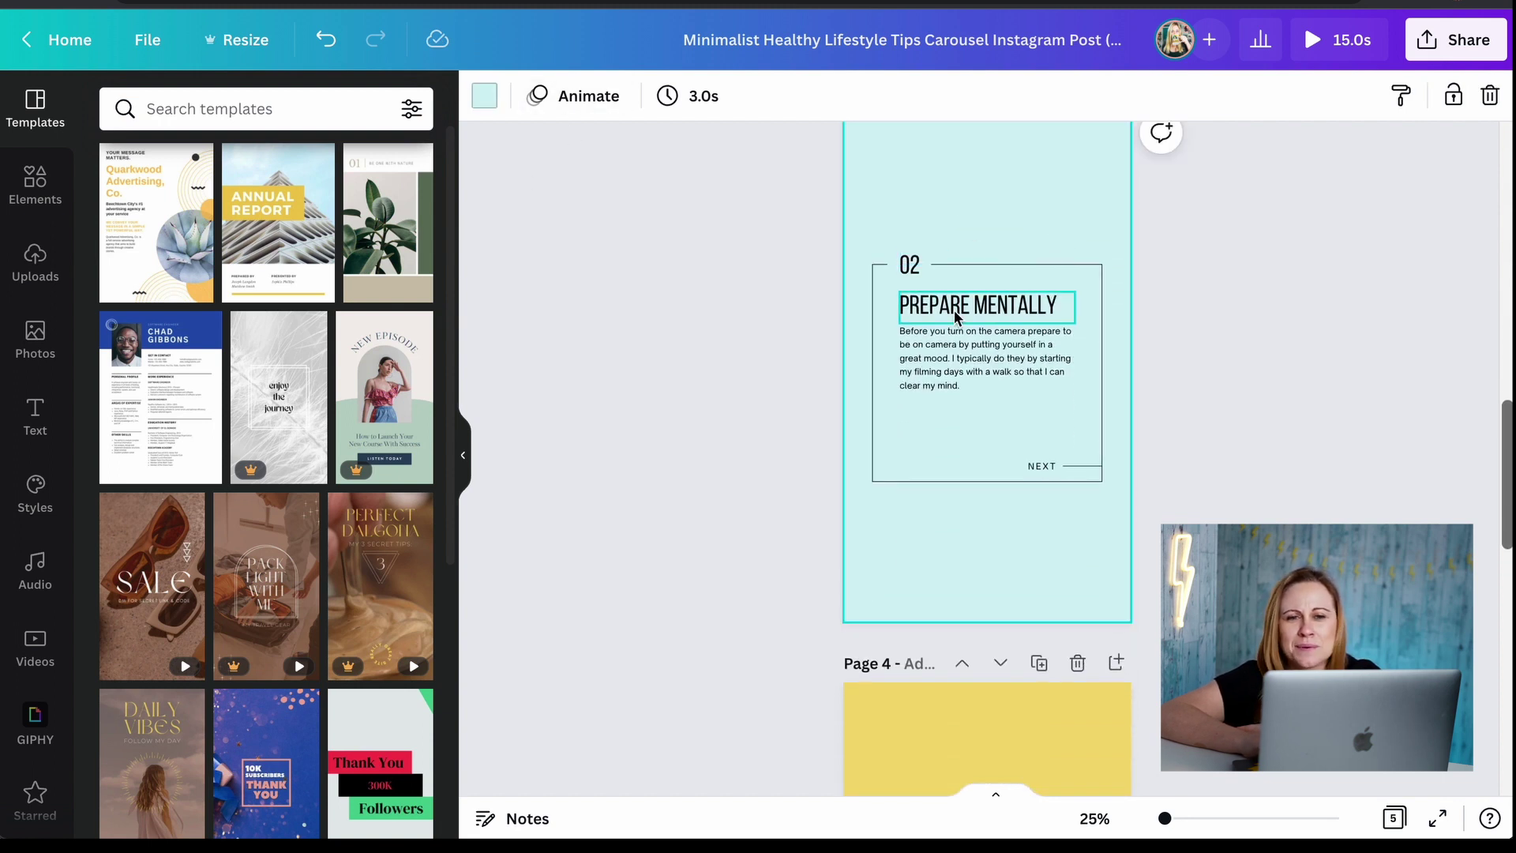
Give page 3's body paragraph the Typewriter animation
scroll(987, 403, up, 1)
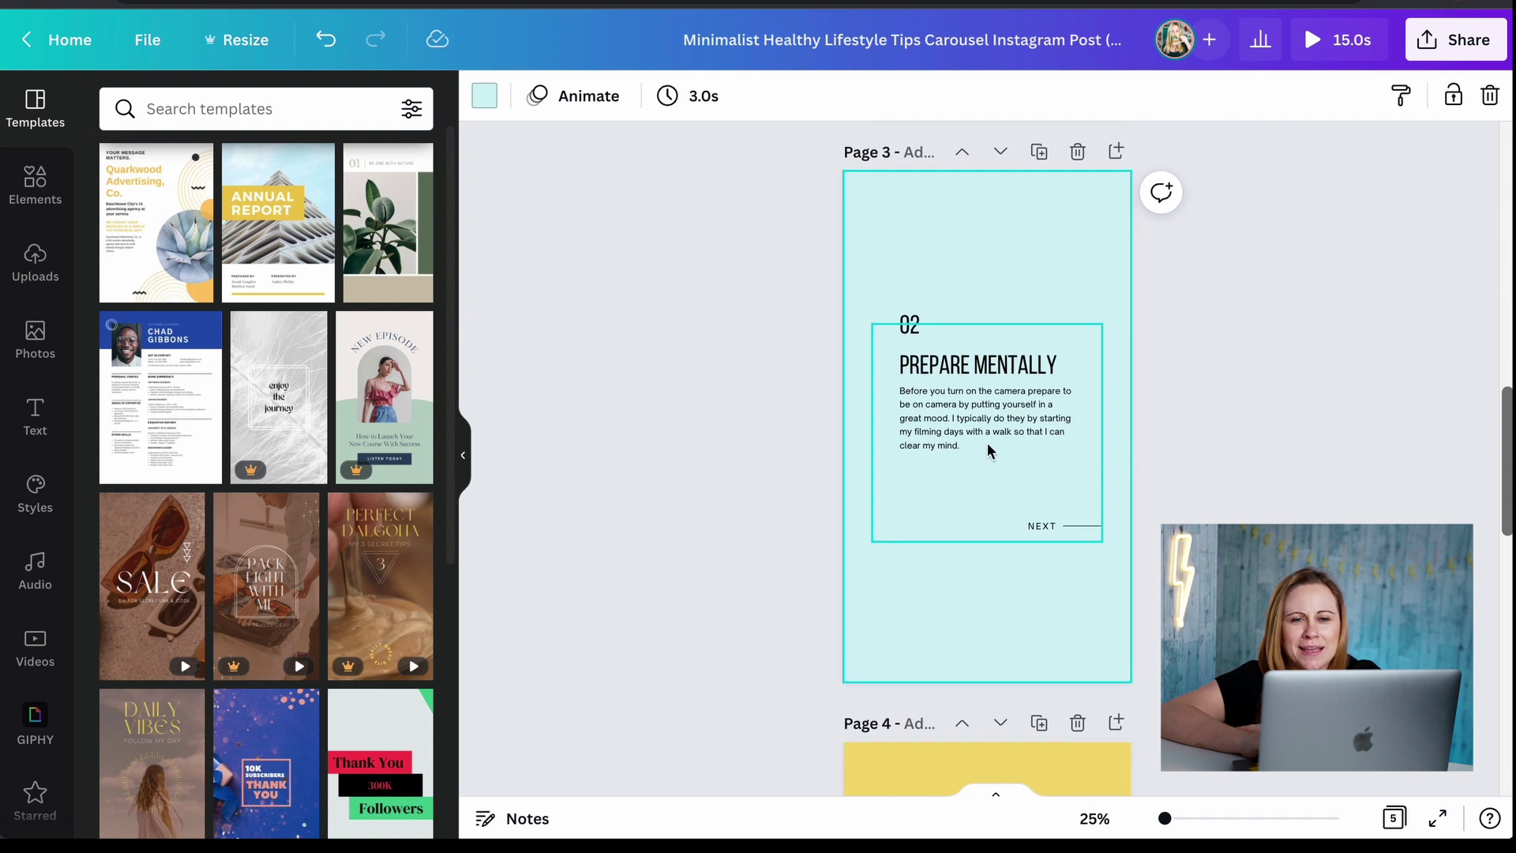
click(976, 417)
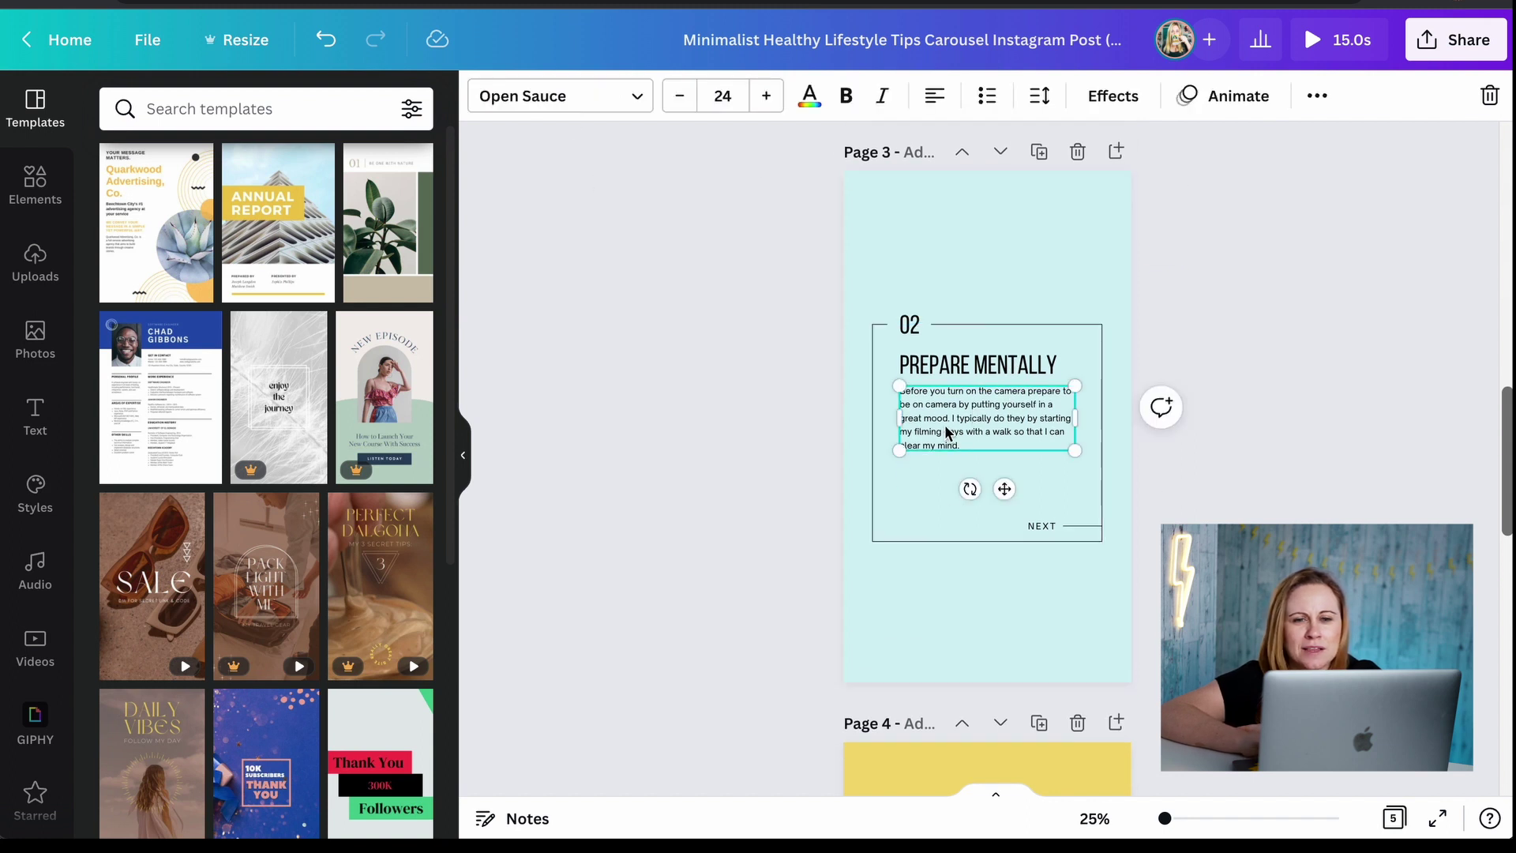
click(951, 525)
click(588, 102)
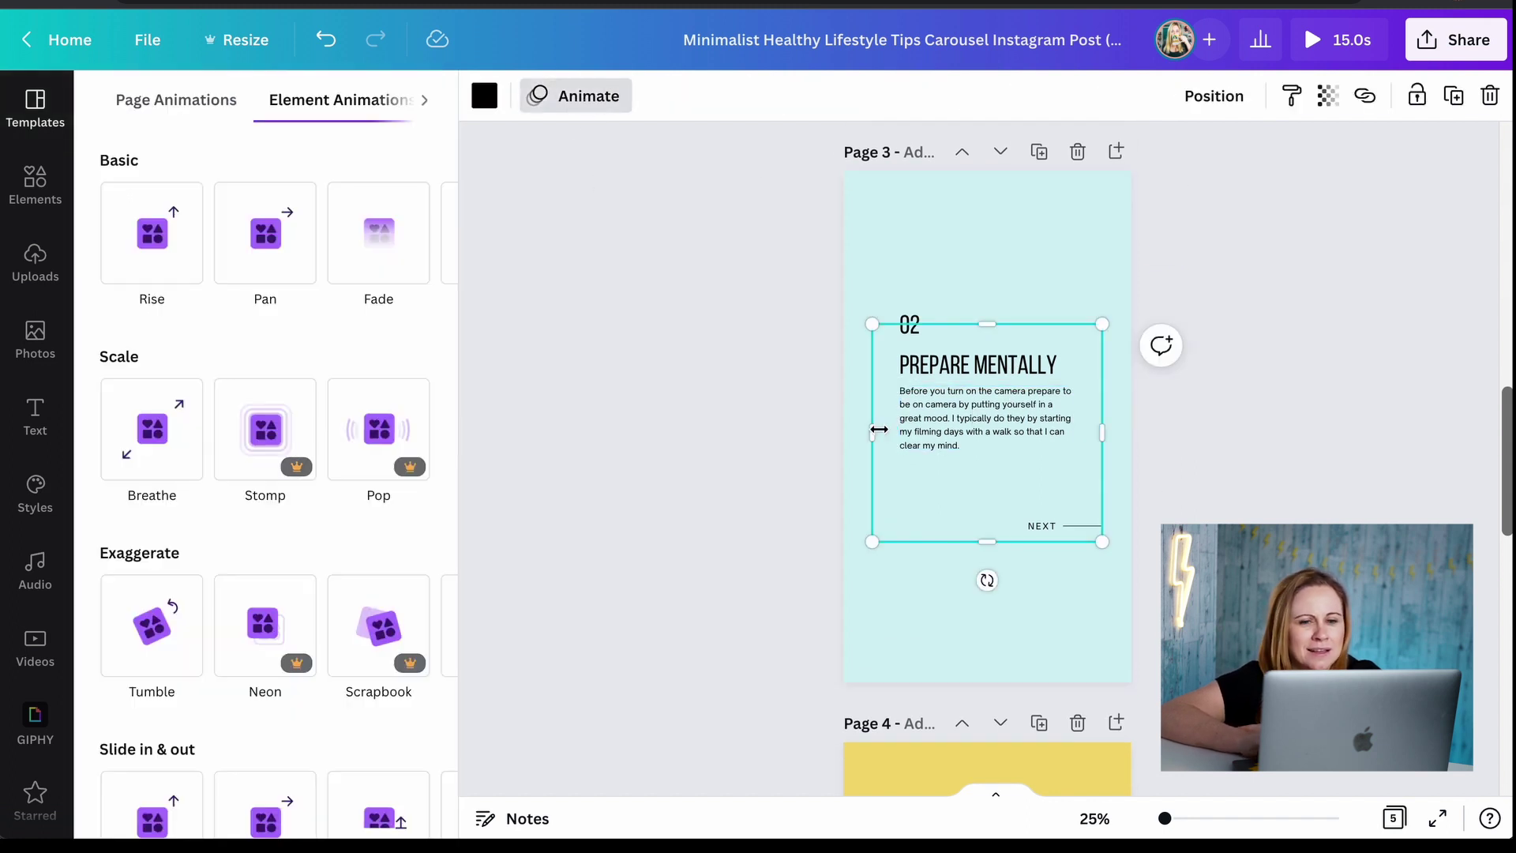
click(983, 447)
click(159, 451)
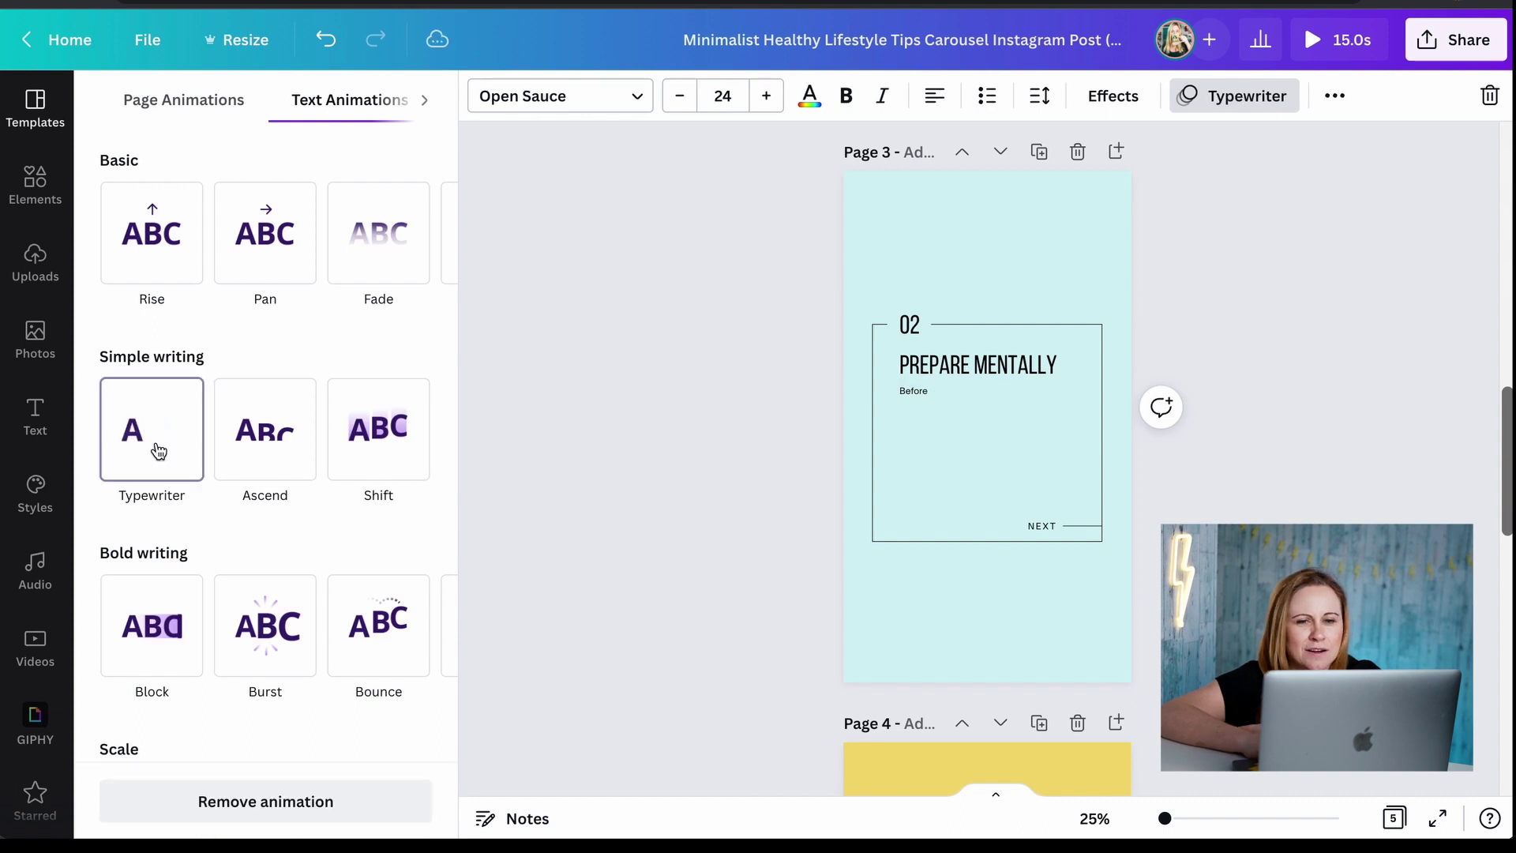
Animate page 3's PREPARE MENTALLY heading with Ascend, the 02 with Burst, and the frame with Rise
click(976, 365)
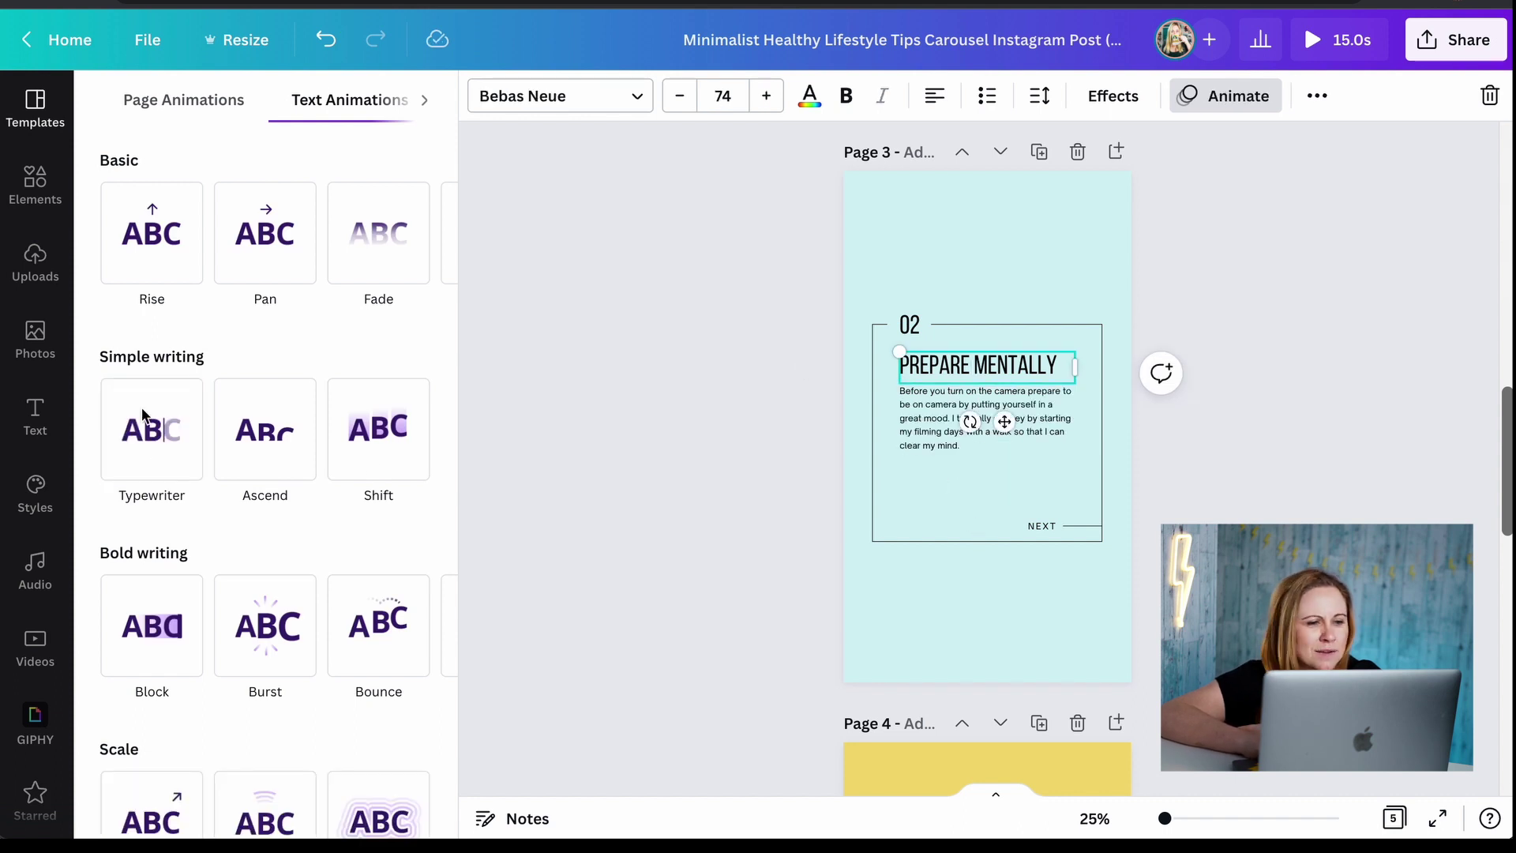
click(278, 434)
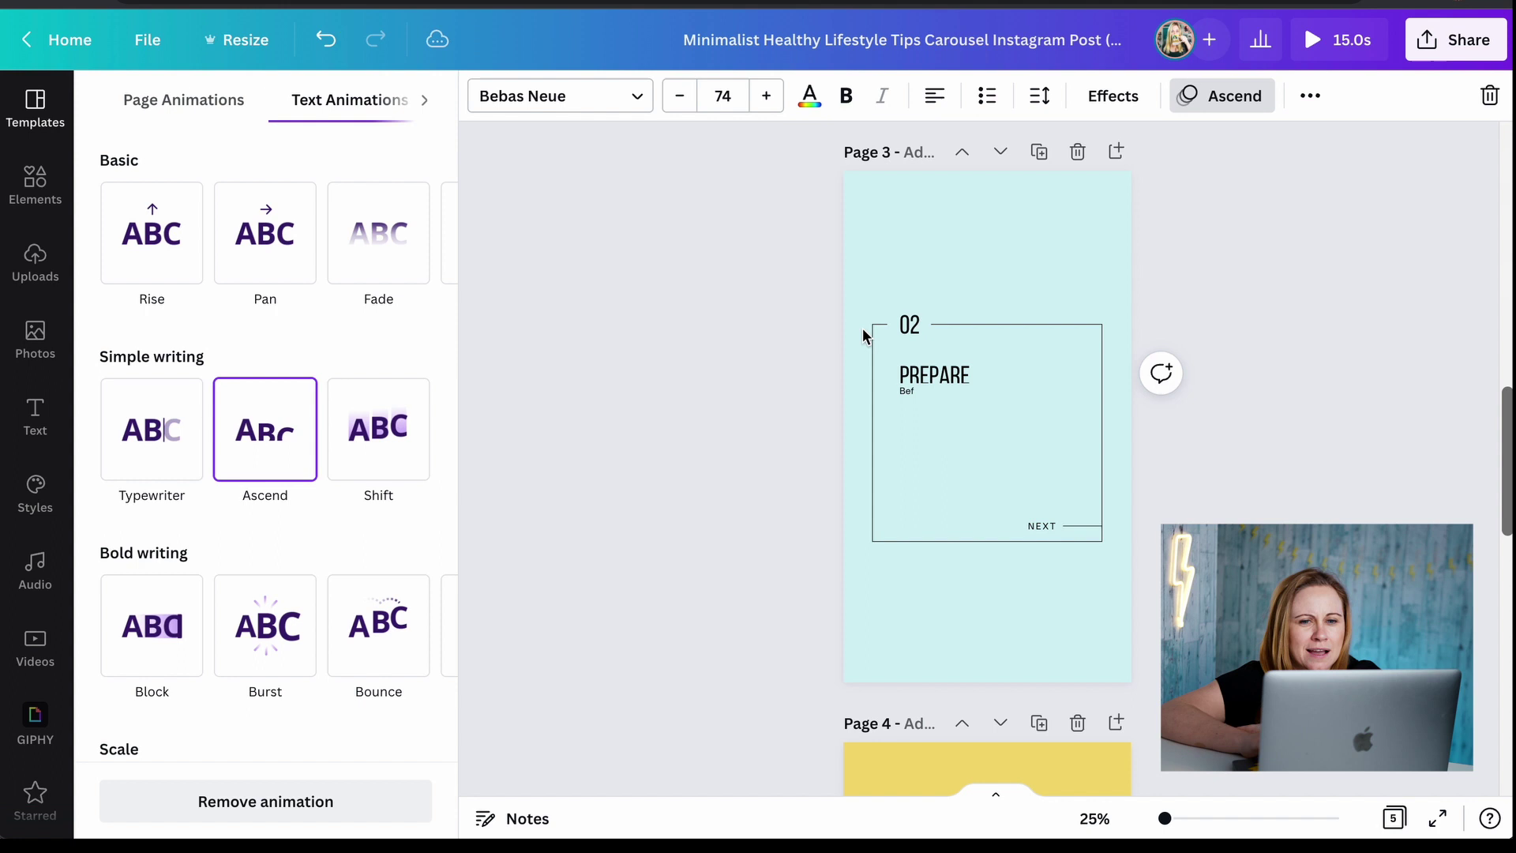
click(910, 328)
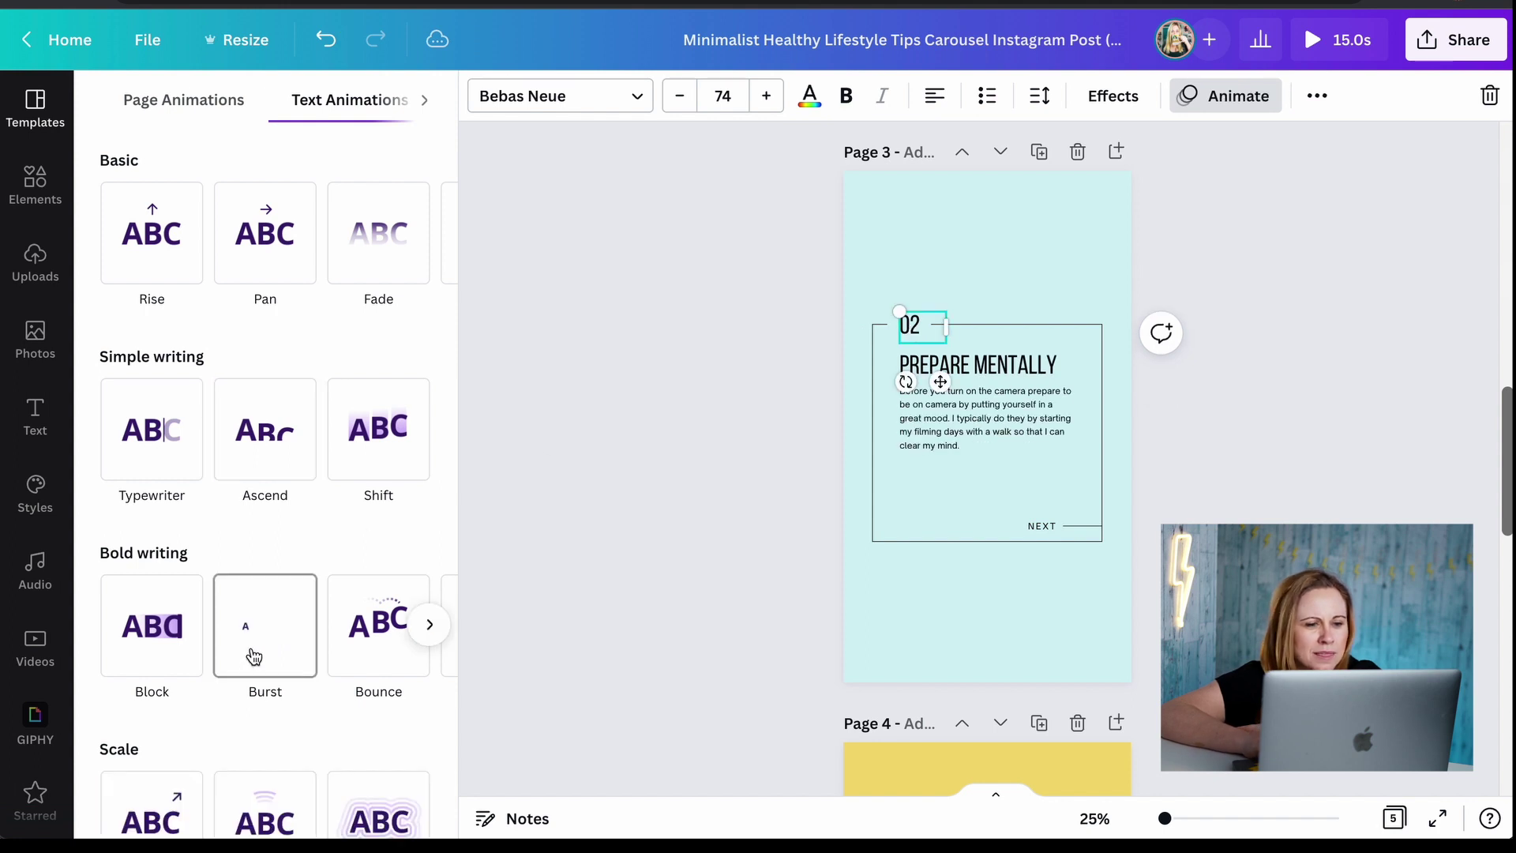
click(254, 656)
click(909, 534)
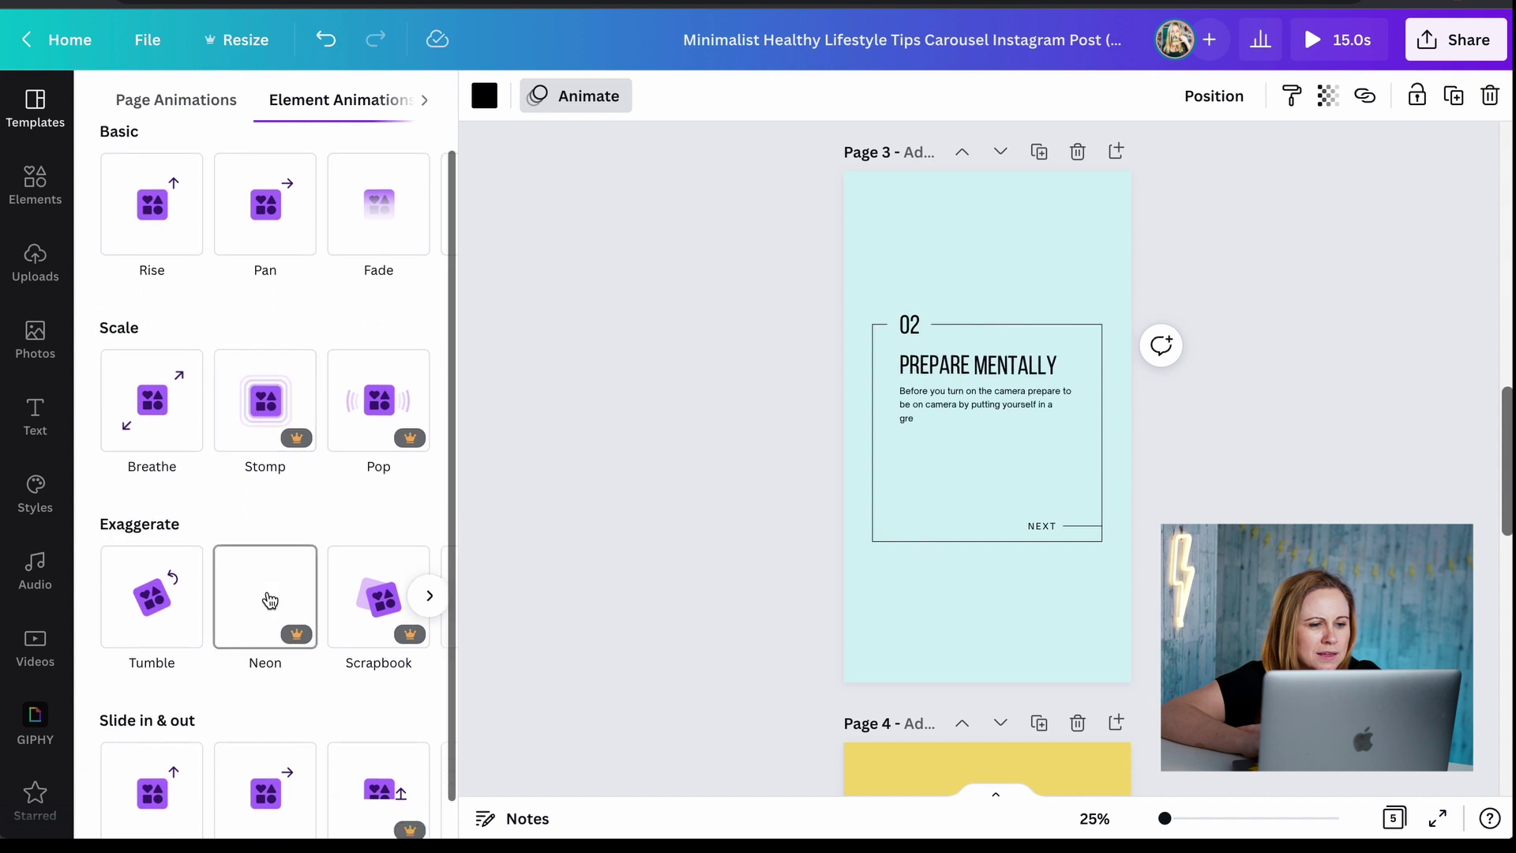
scroll(176, 325, down, 1)
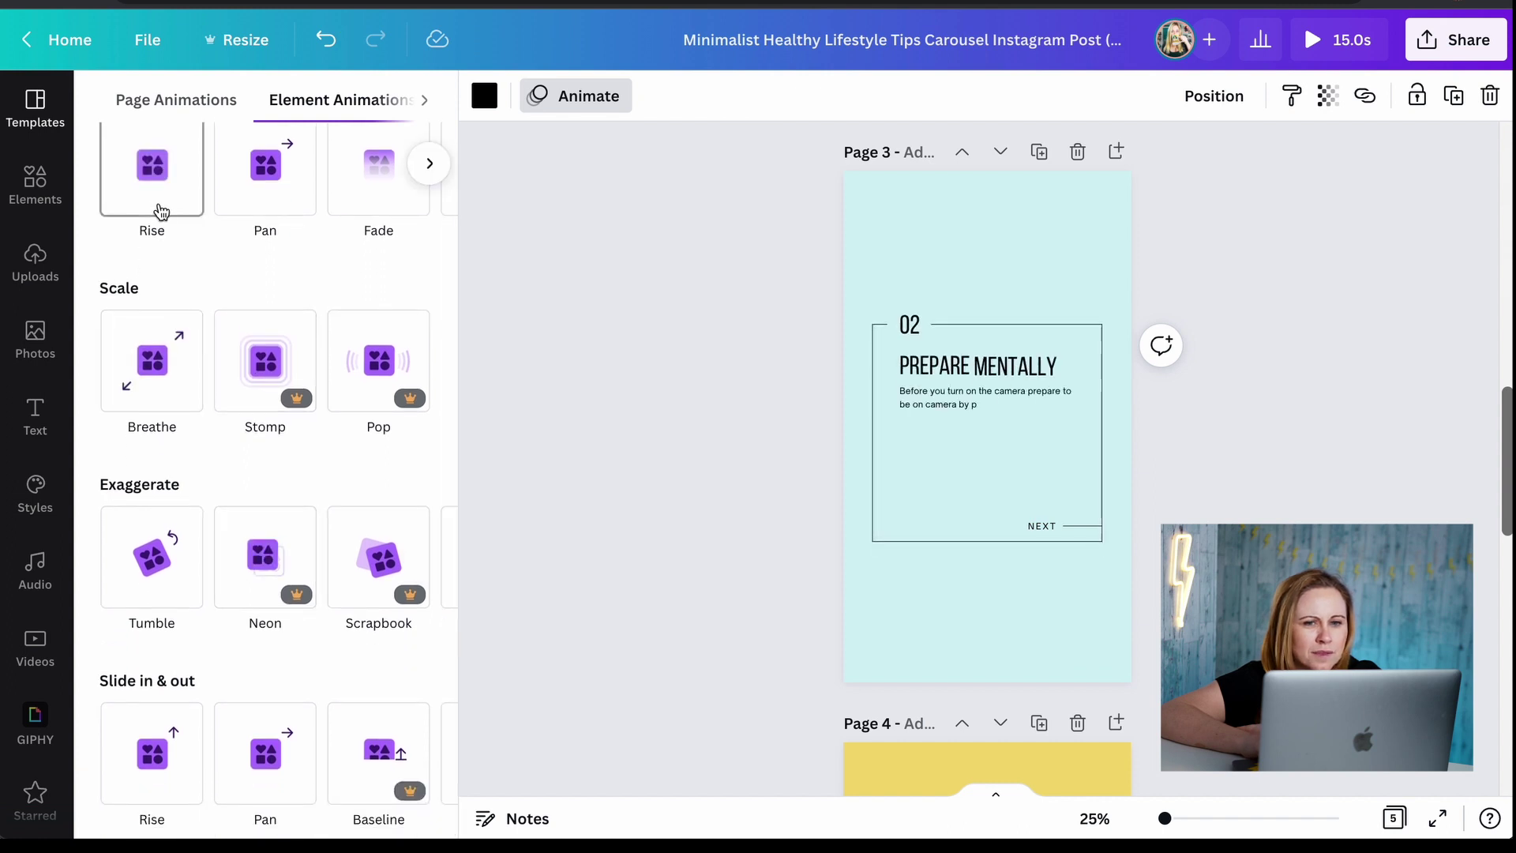
click(160, 210)
scroll(640, 470, down, 10)
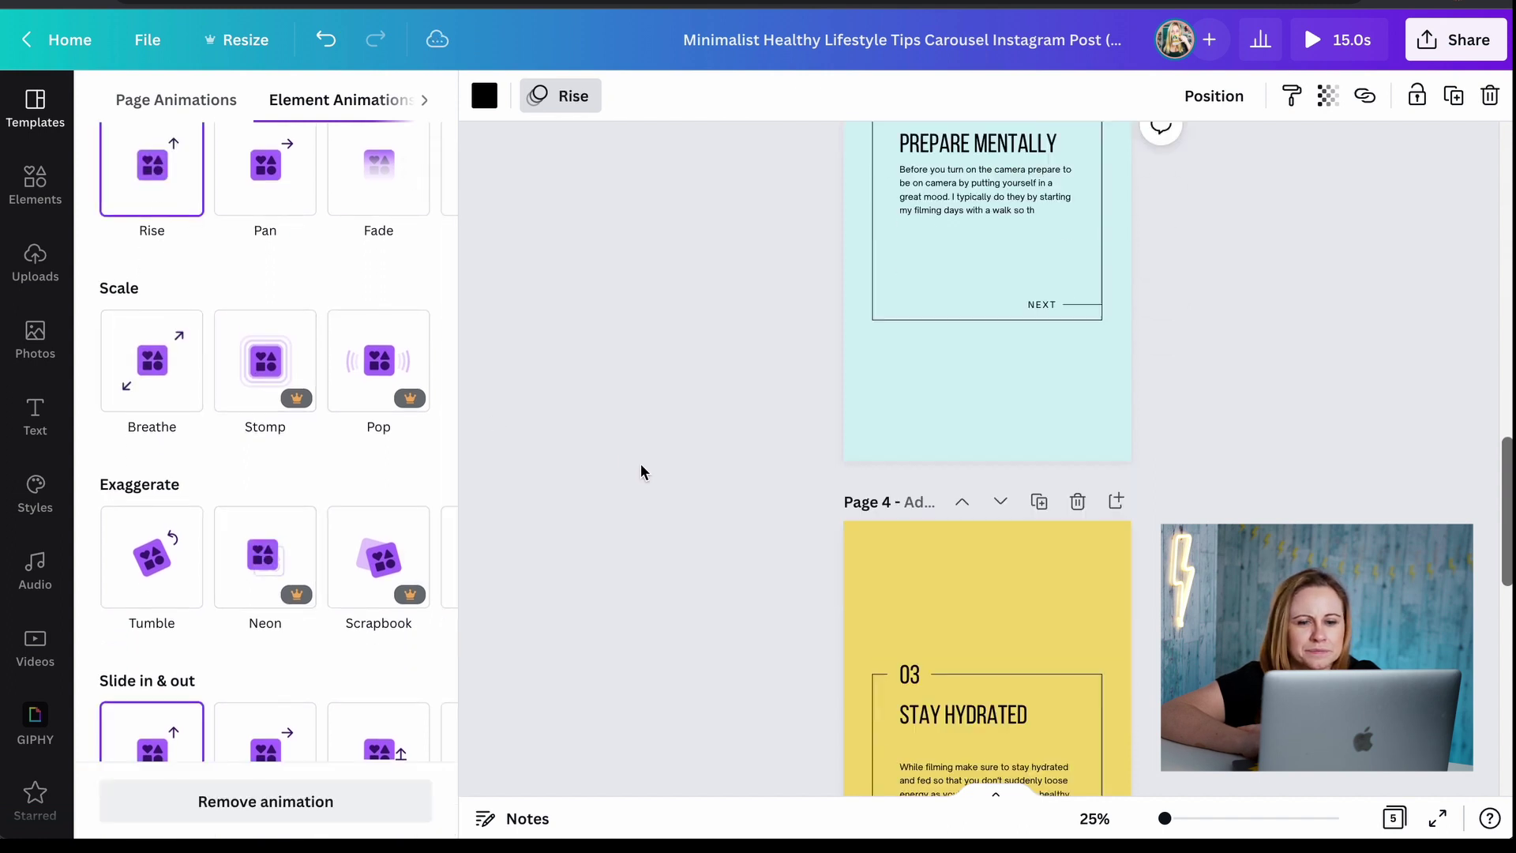
click(932, 464)
Give page 5 the Block page animation
click(947, 506)
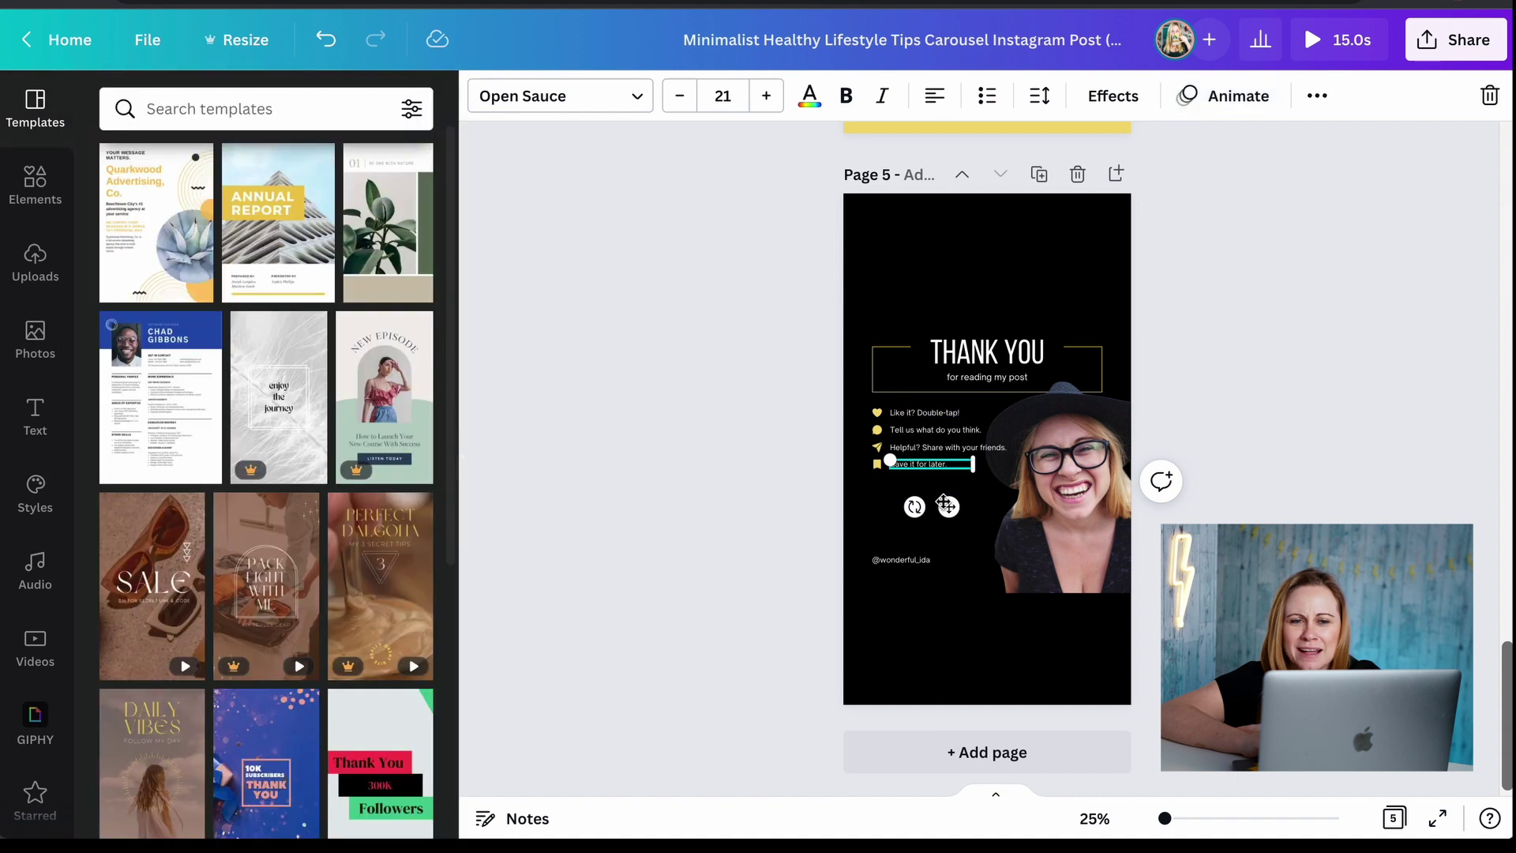
click(982, 511)
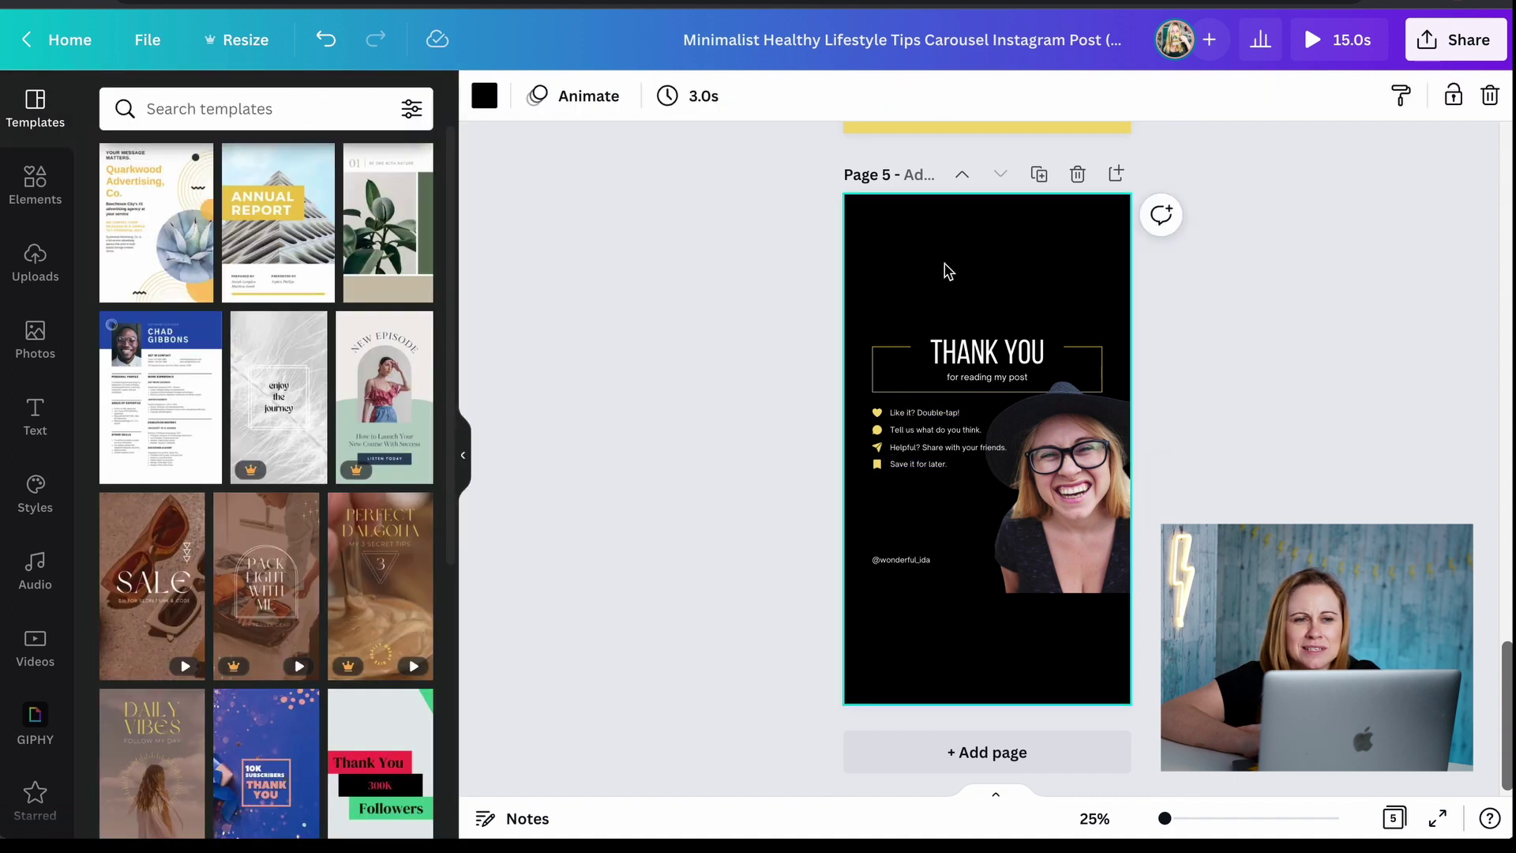
click(570, 99)
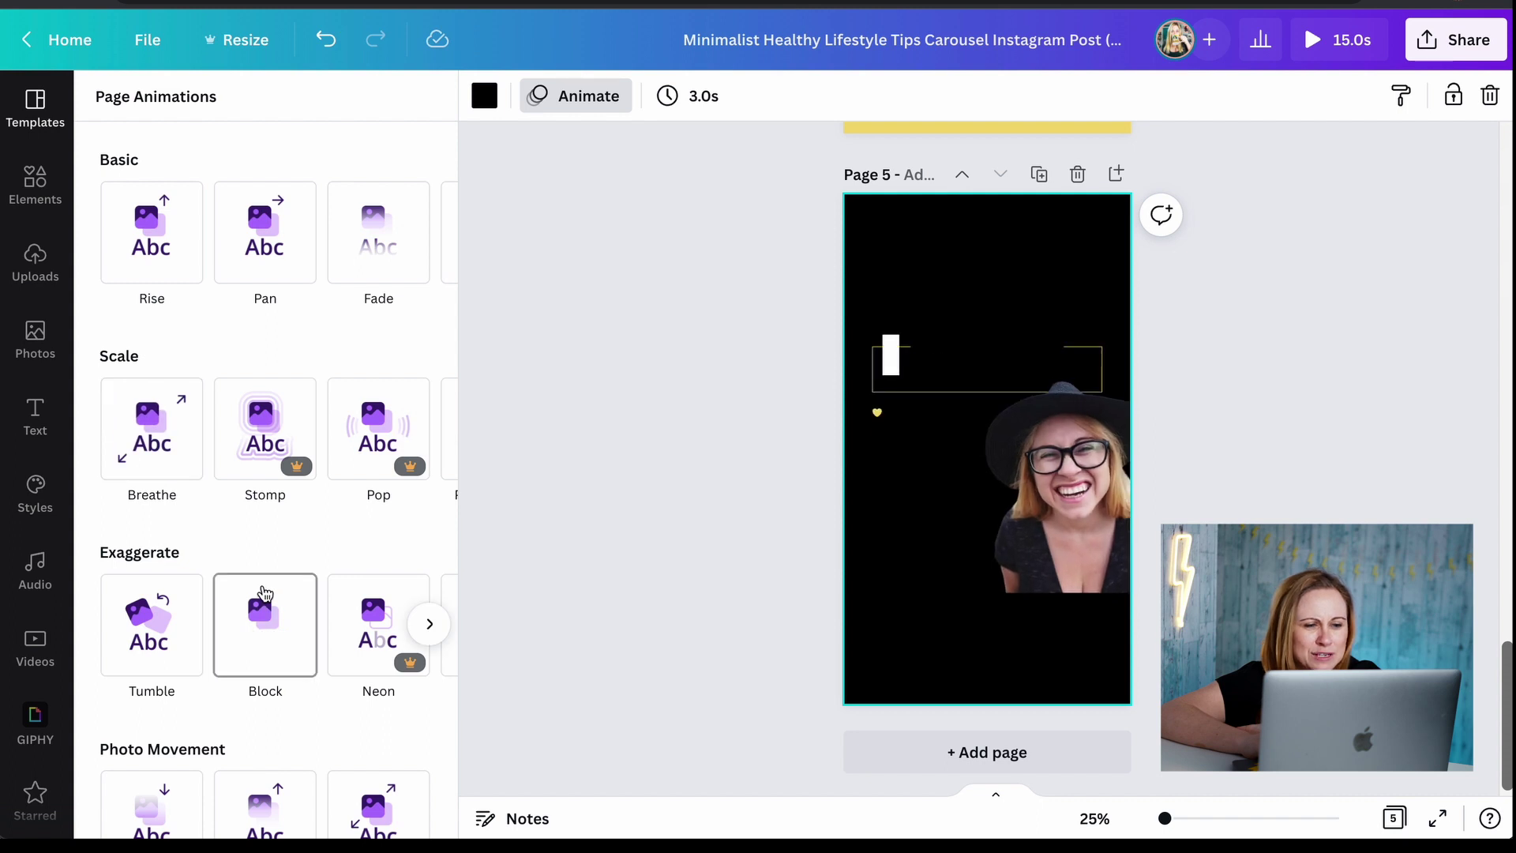
scroll(264, 592, down, 2)
click(275, 560)
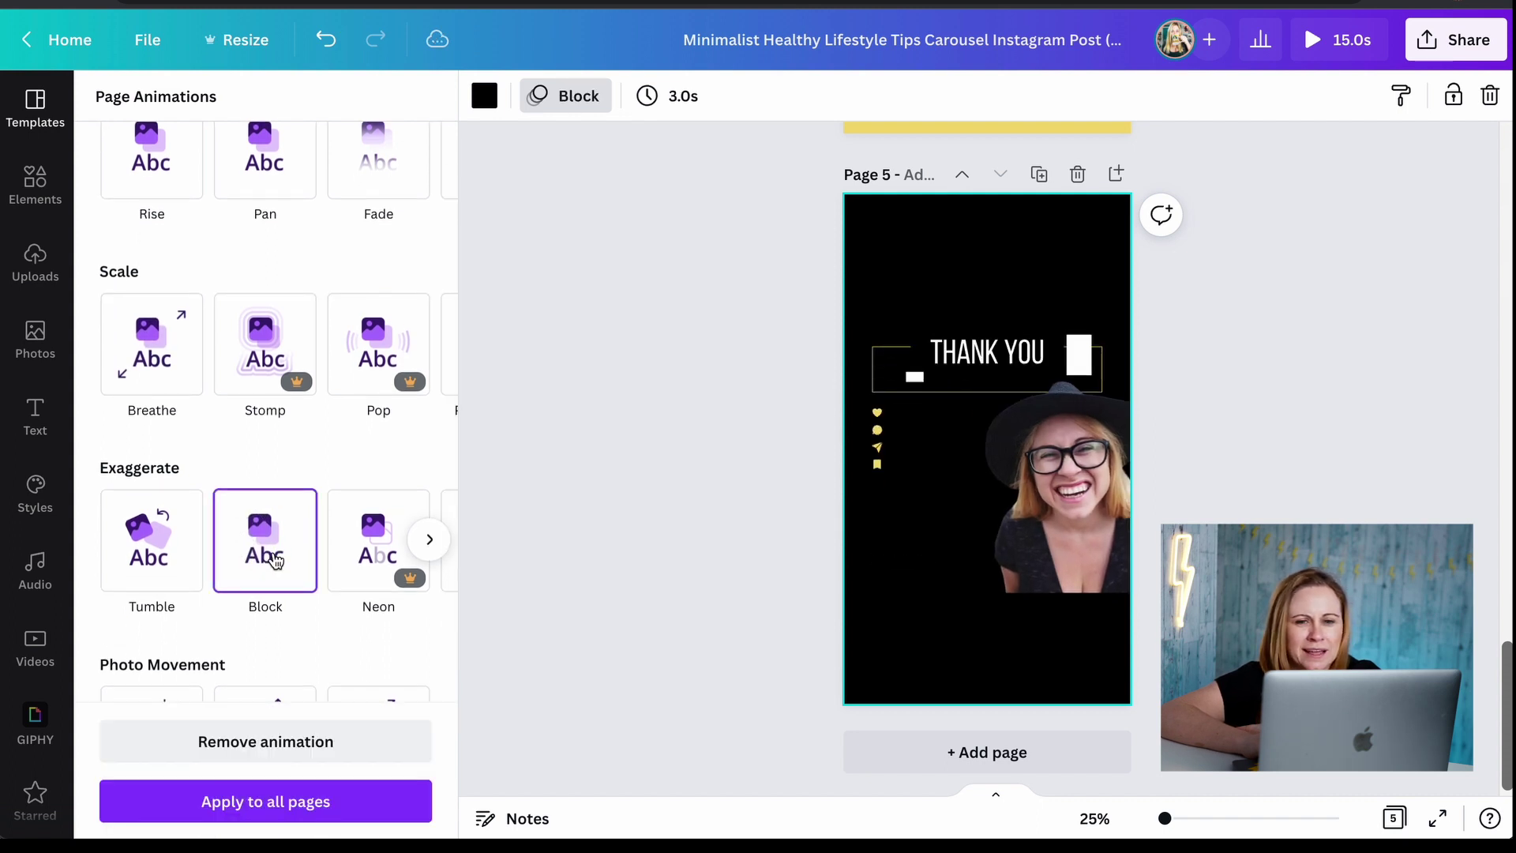
Apply Photo Zoom to page 5's photo and Typewriter to its handle text
click(1100, 555)
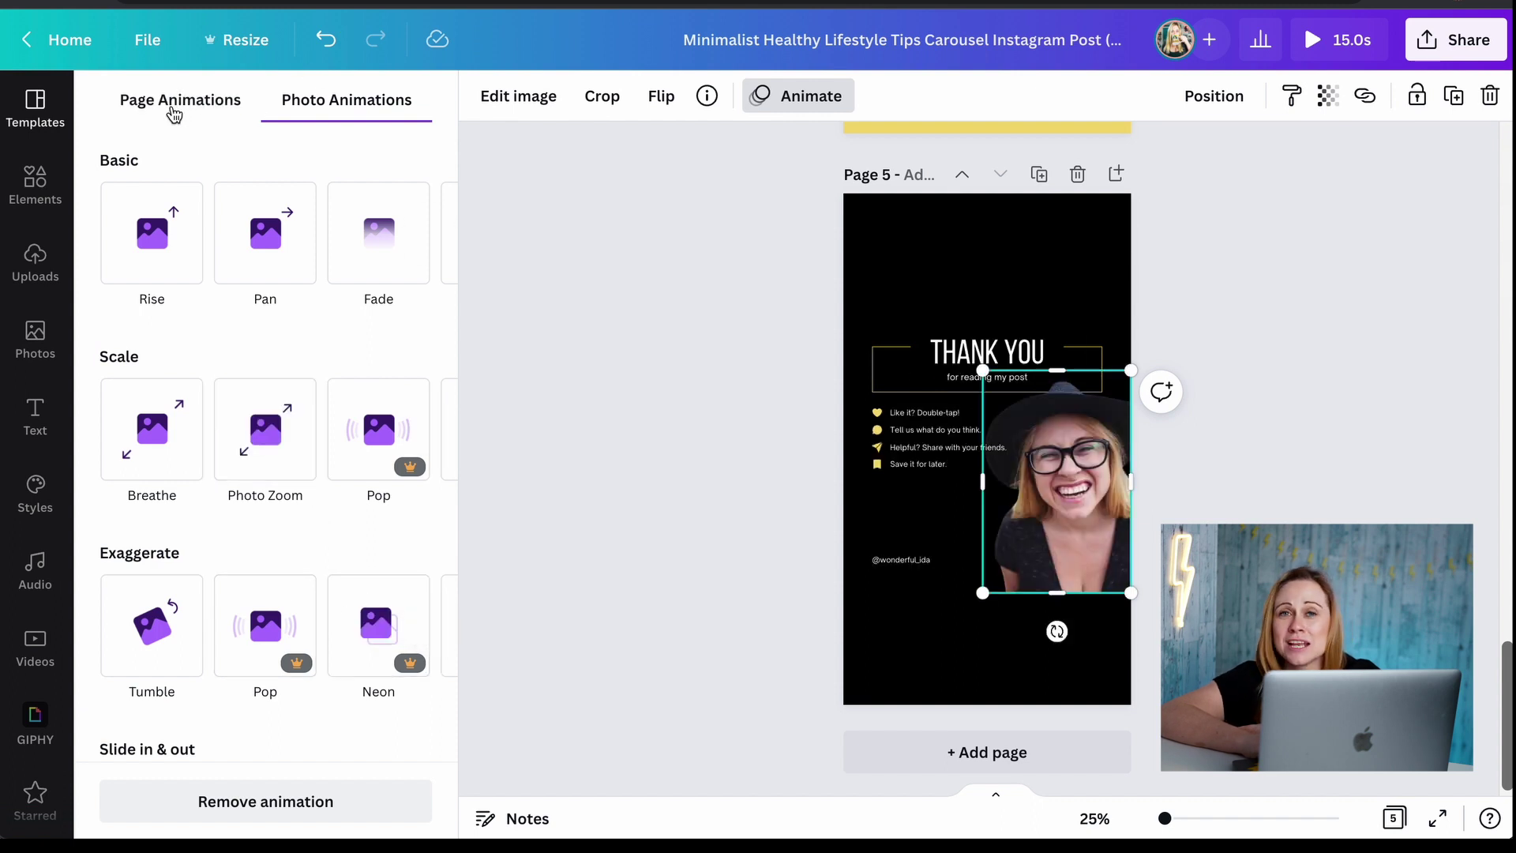
scroll(260, 427, down, 8)
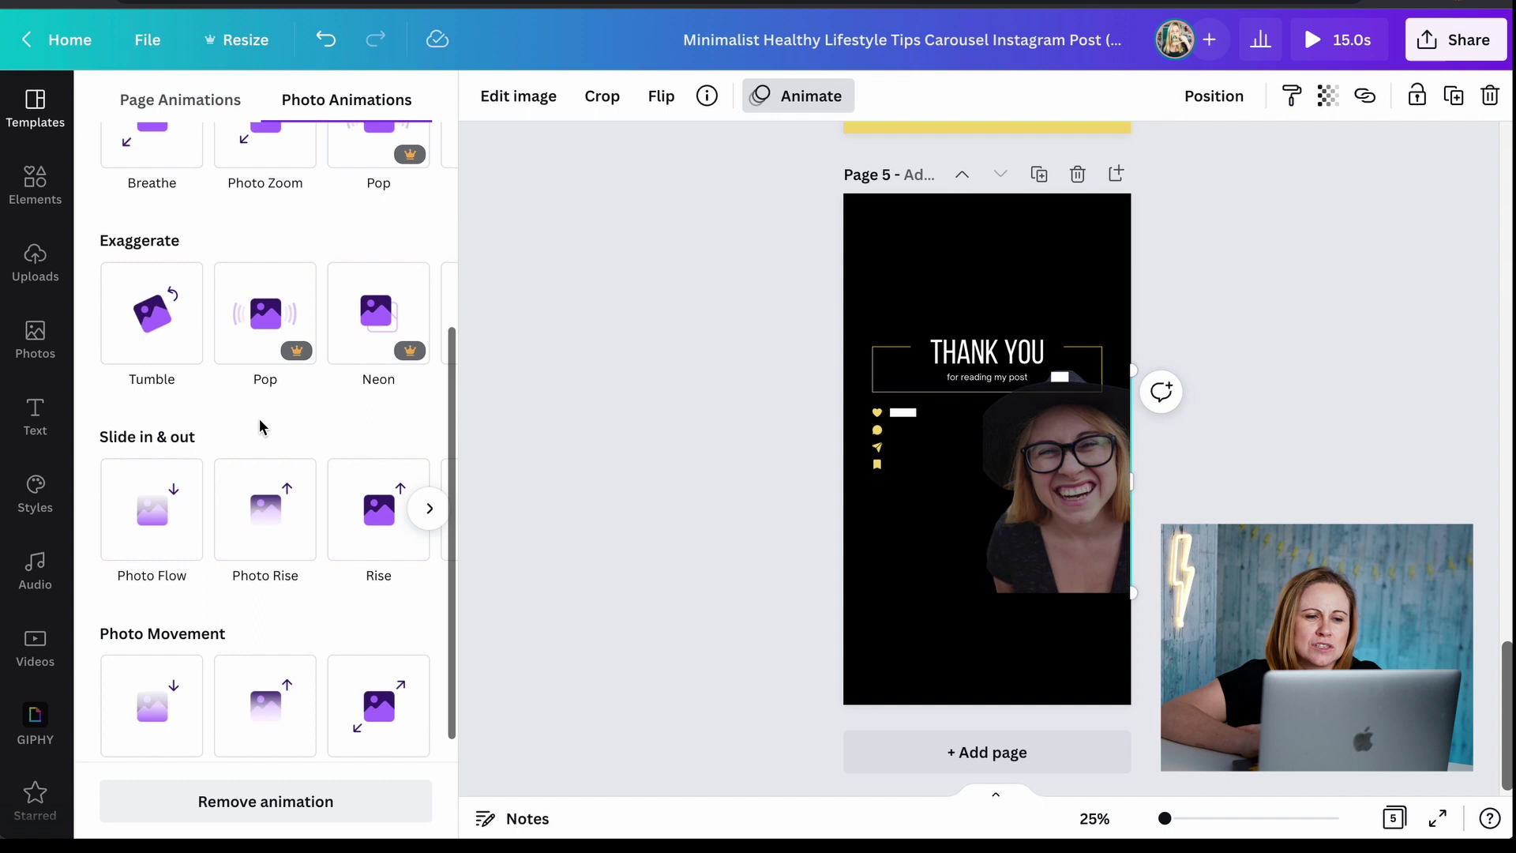
click(371, 670)
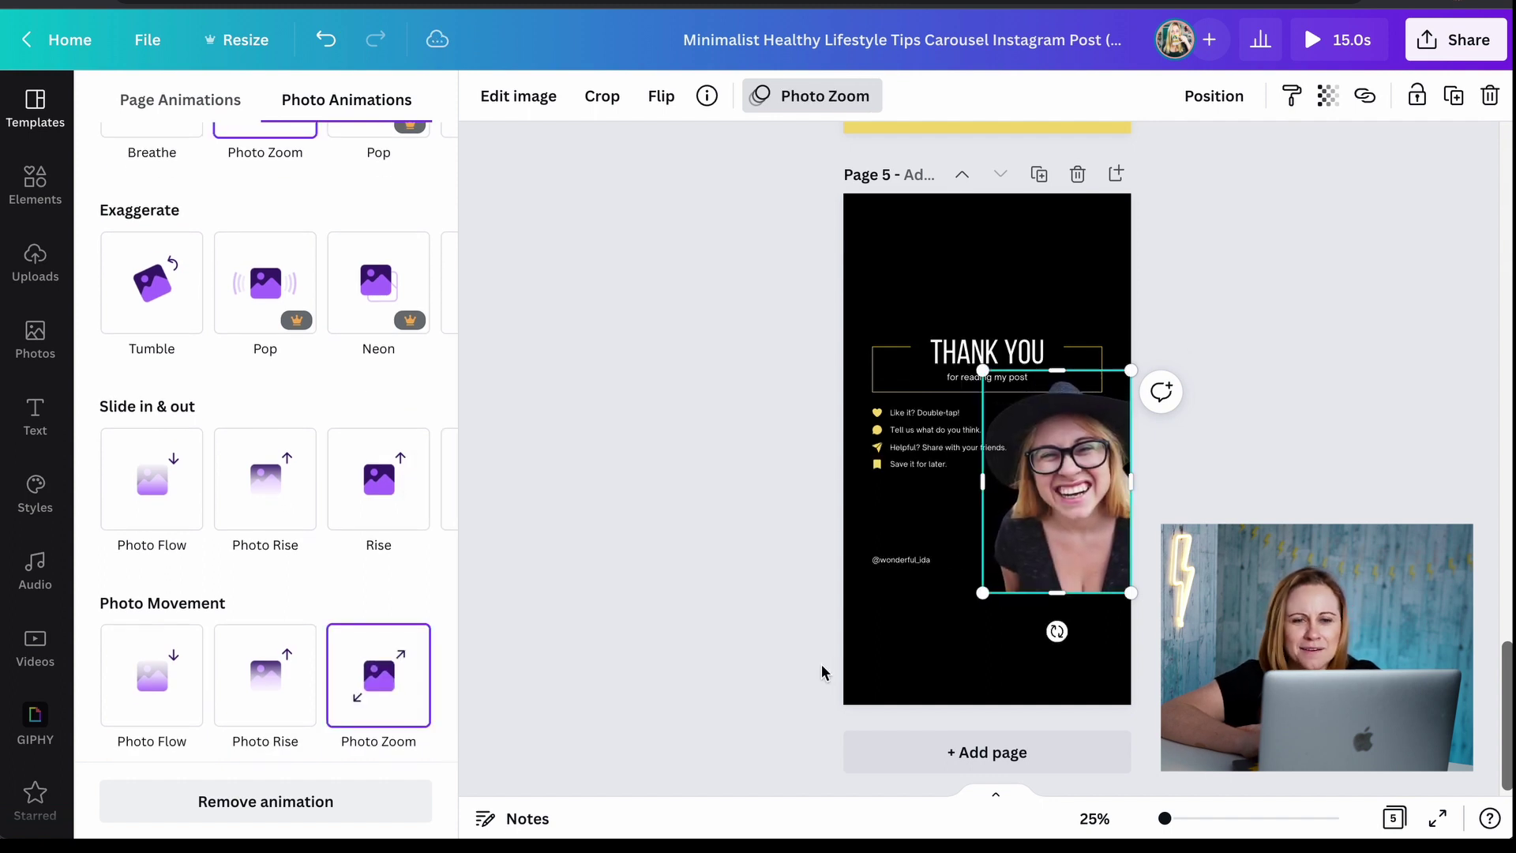
click(895, 562)
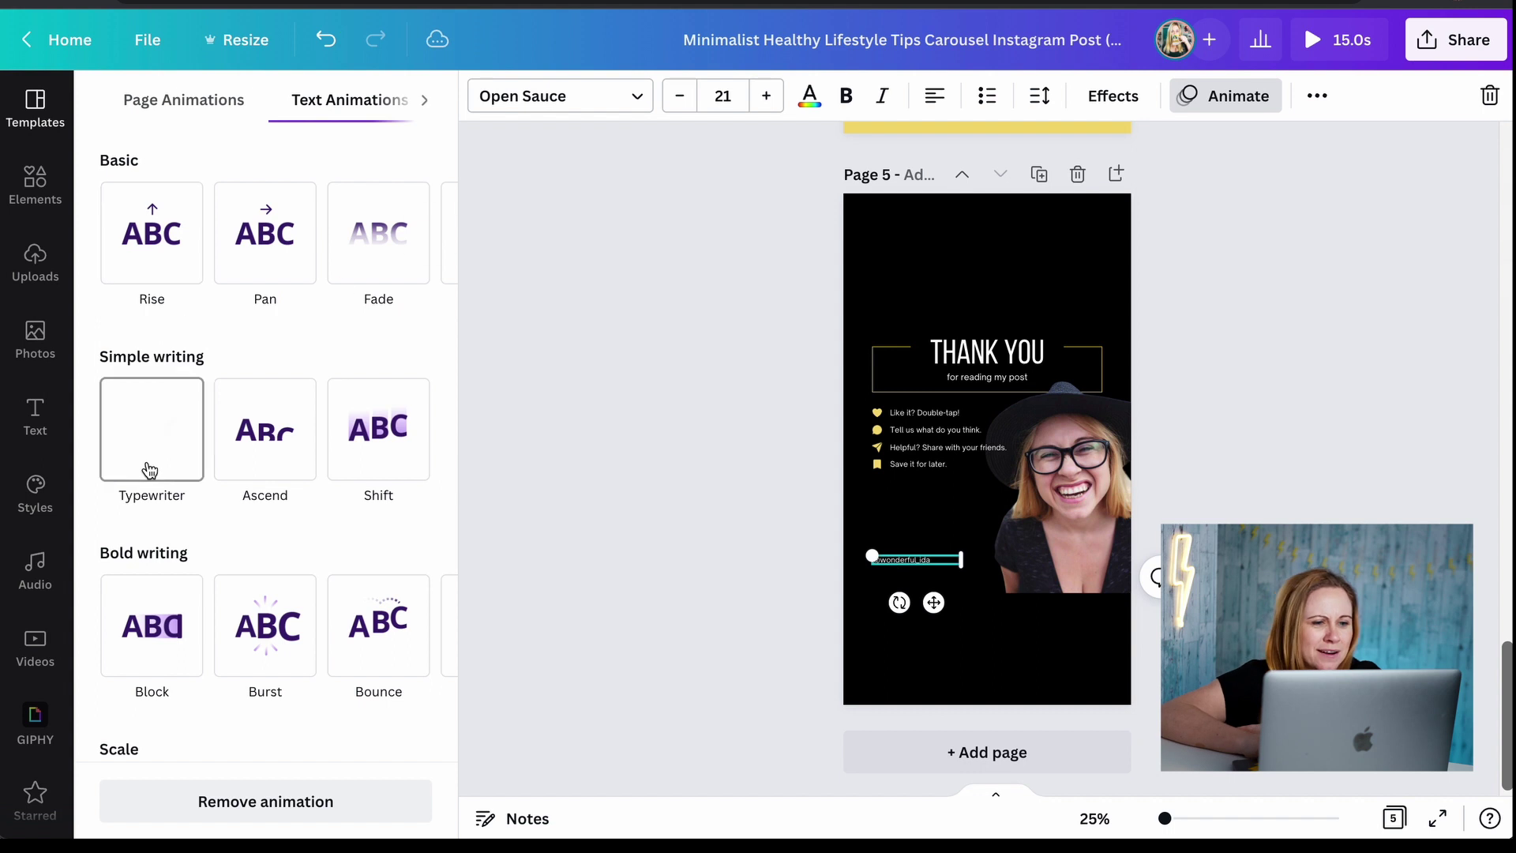
click(148, 469)
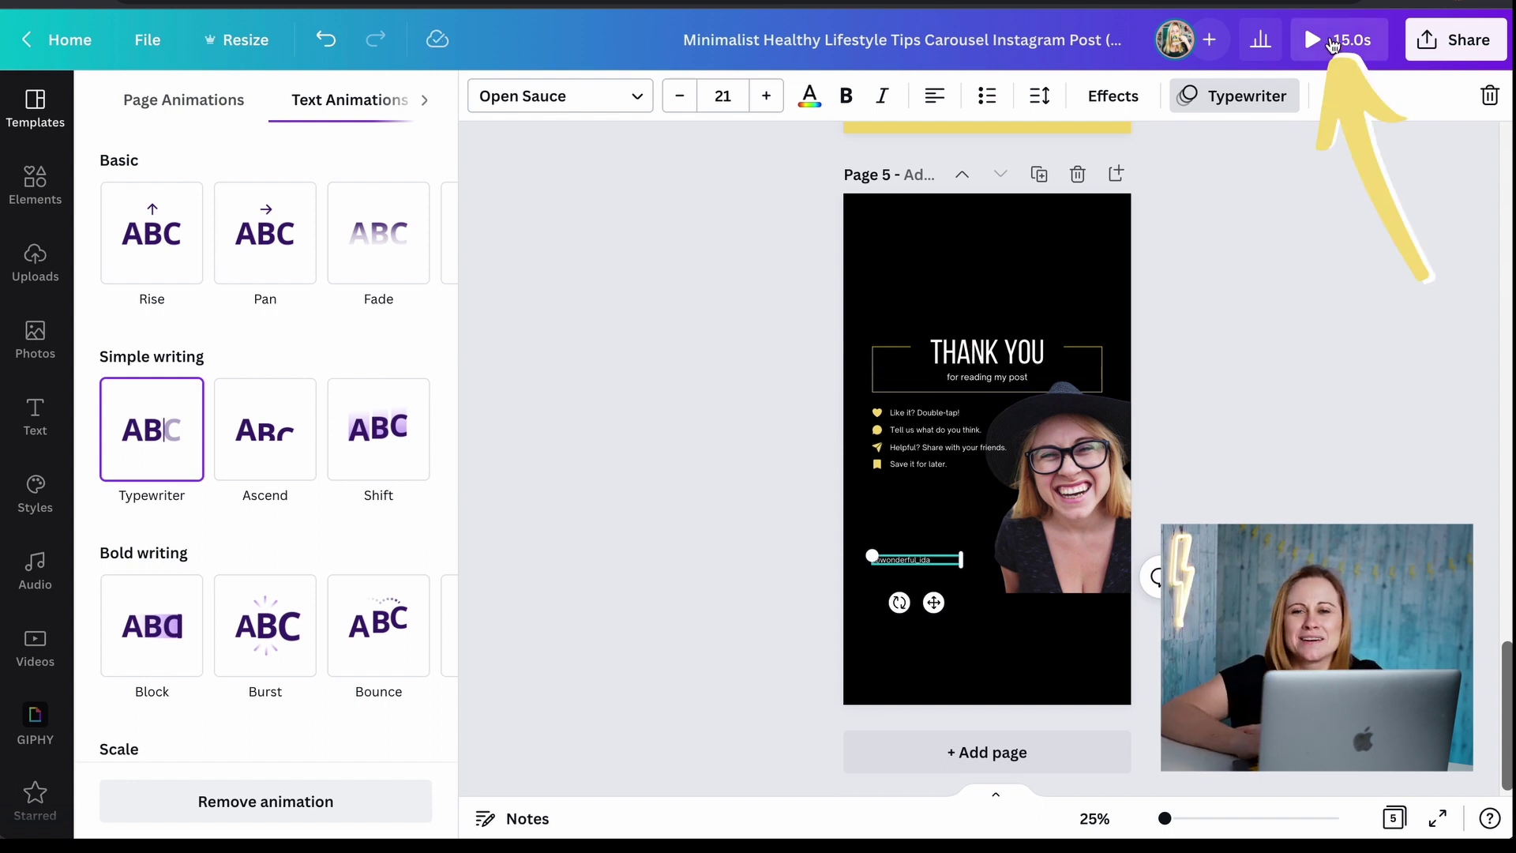
Preview the 15-second animation and download all 5 pages as MP4 video
click(1333, 42)
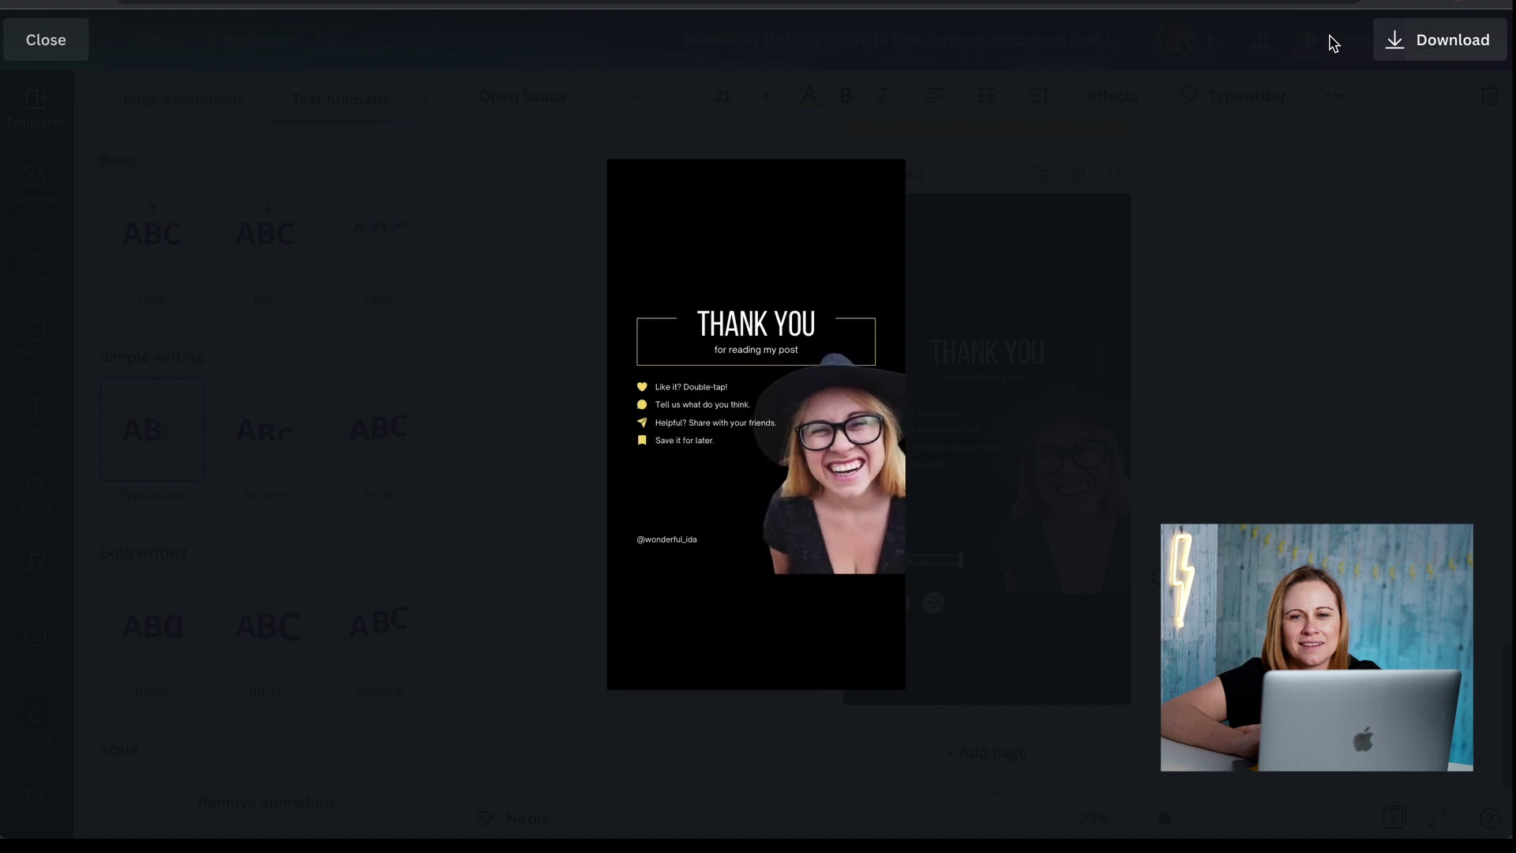
click(1414, 54)
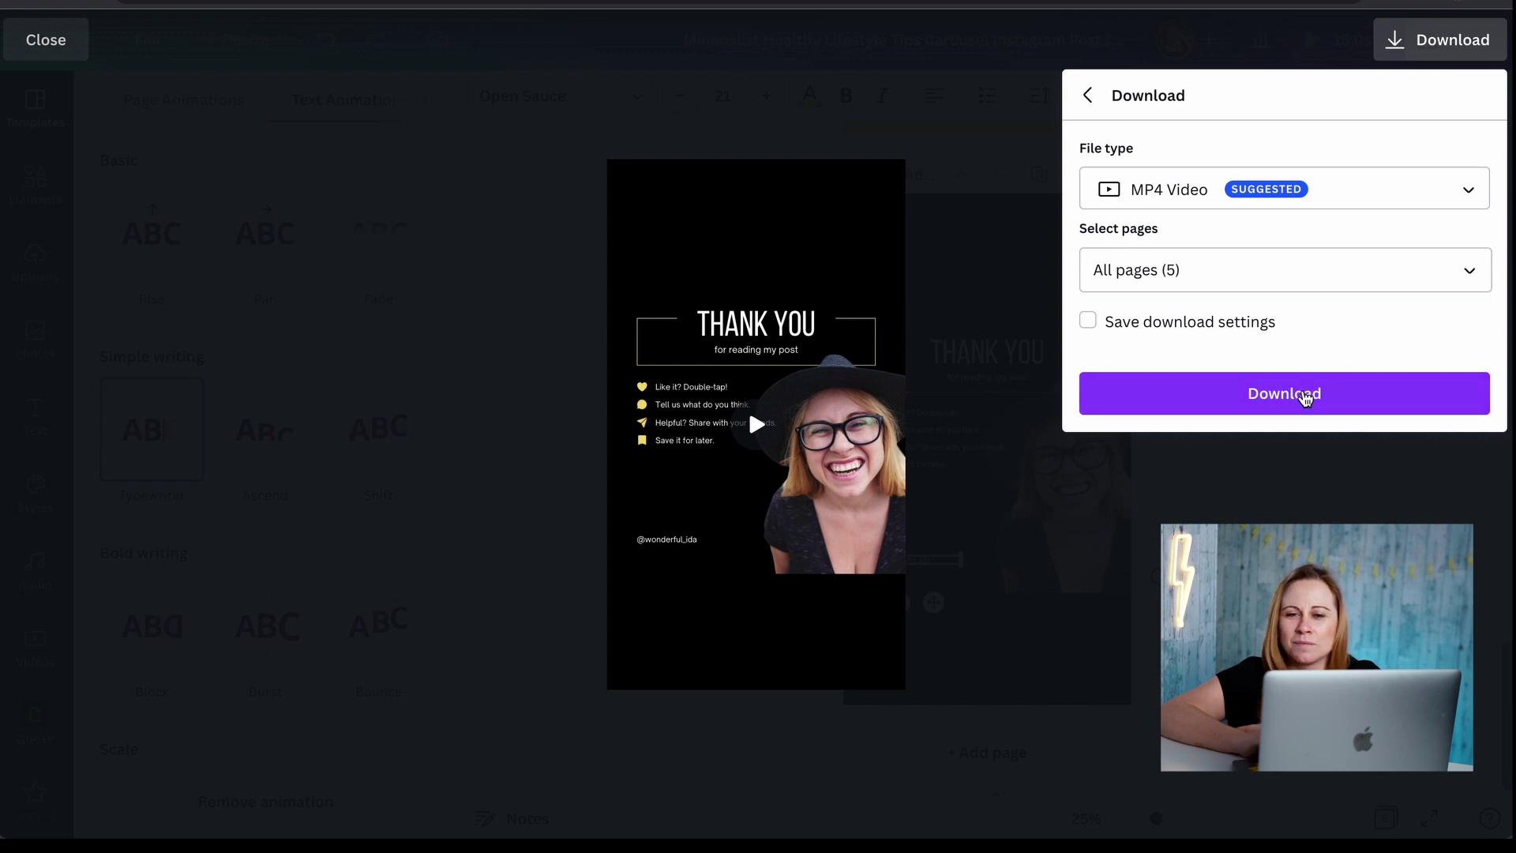
click(1287, 395)
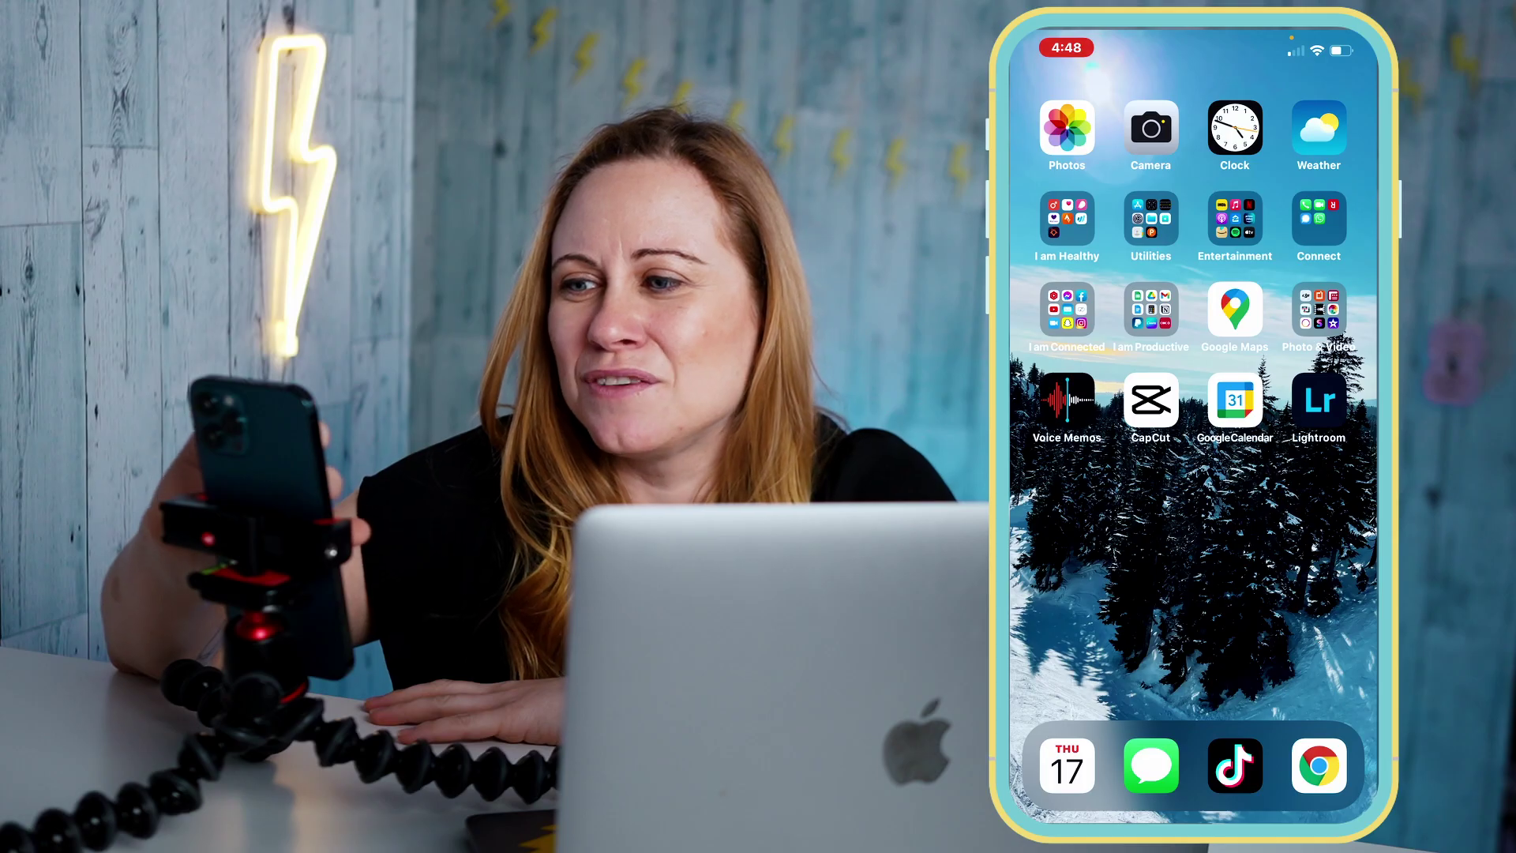
Launch Canva on the phone and open the '3 Filming Day Tips' design
click(1150, 310)
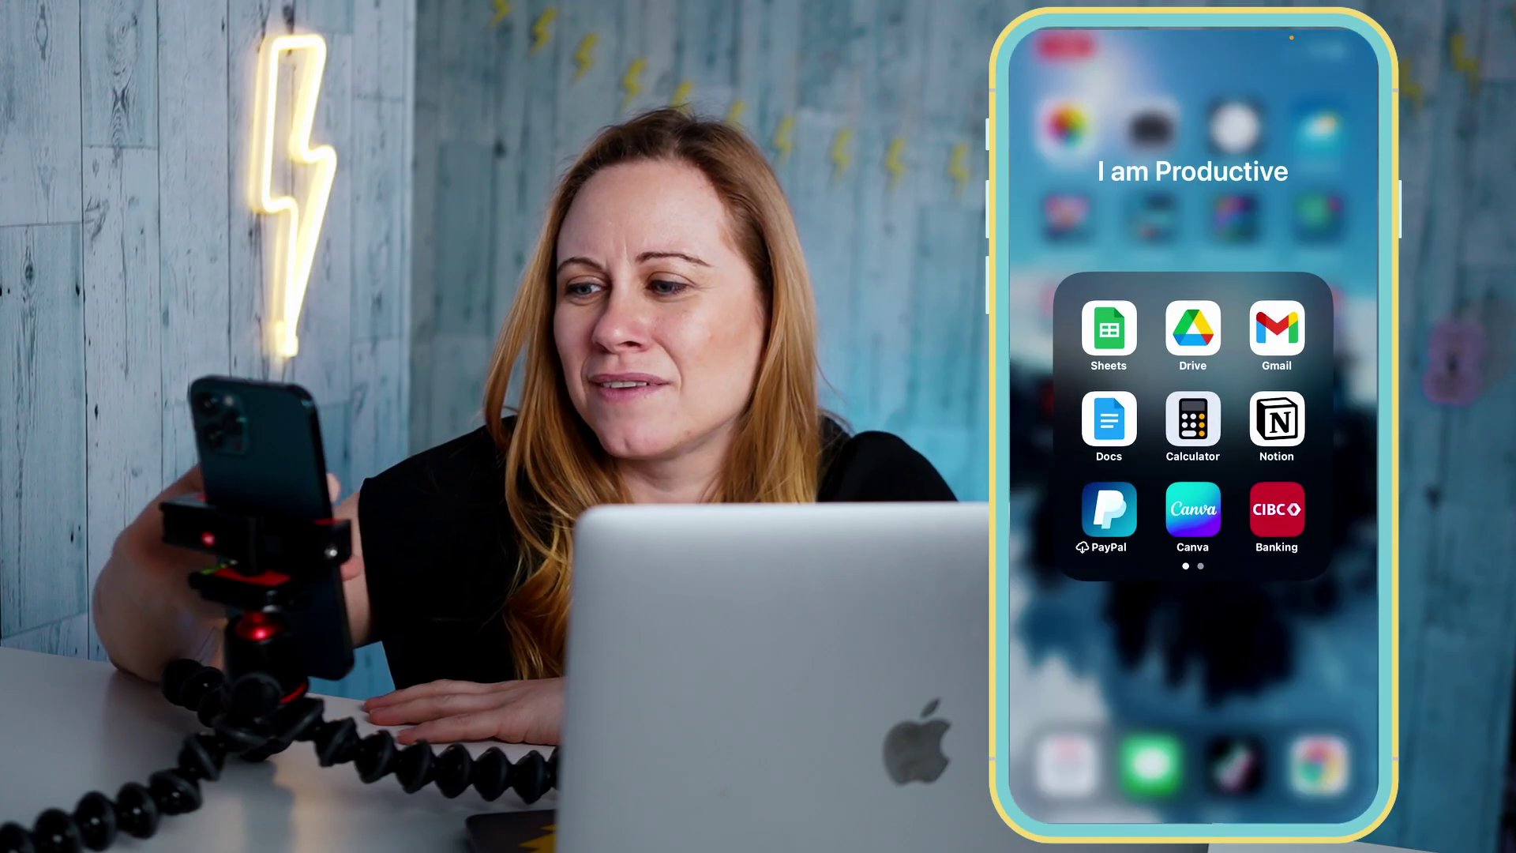
click(1193, 509)
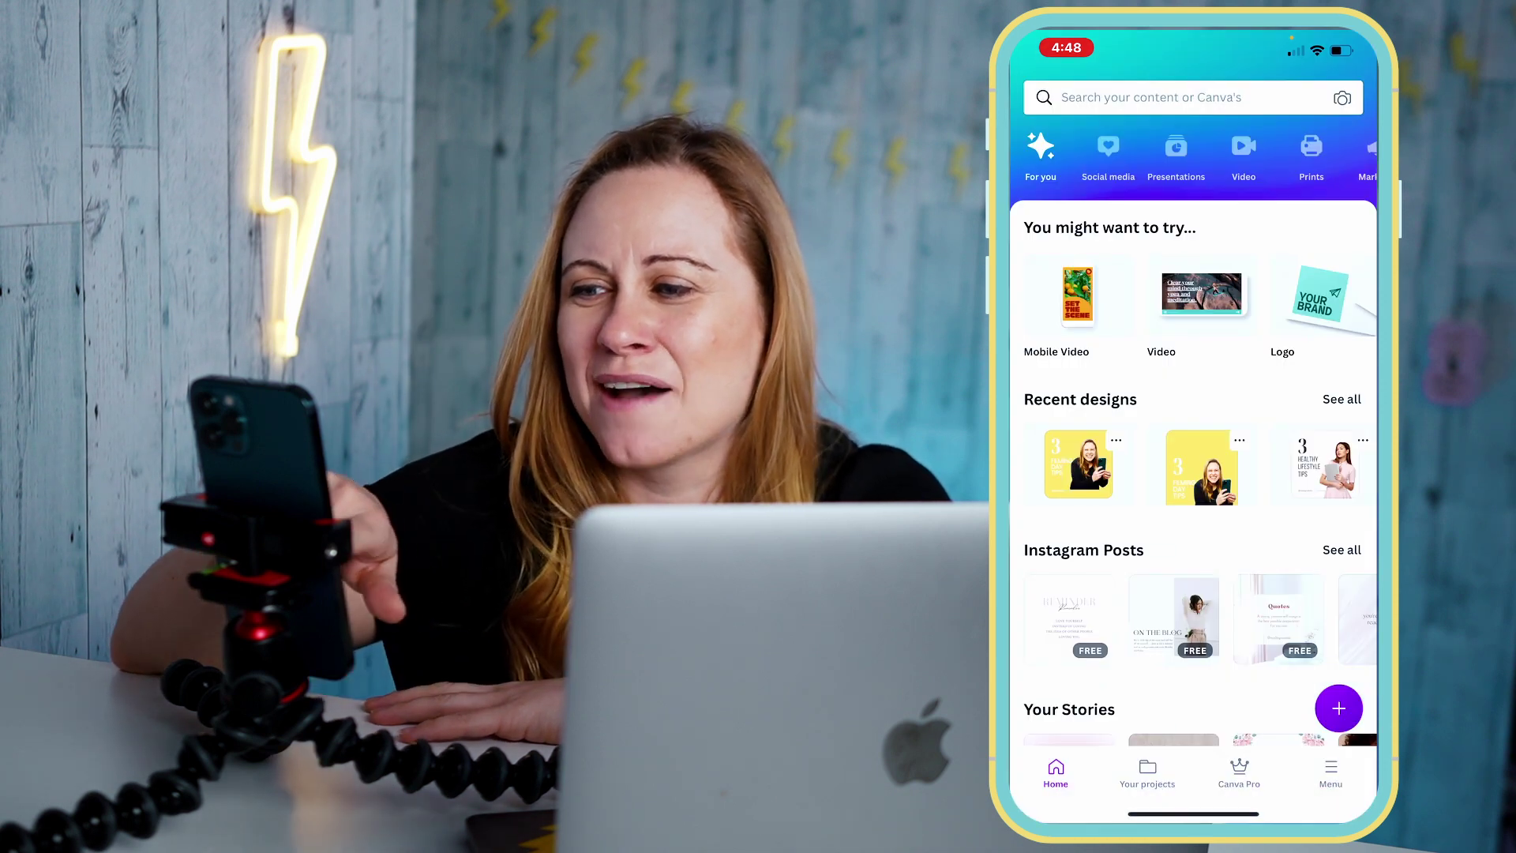
click(1079, 464)
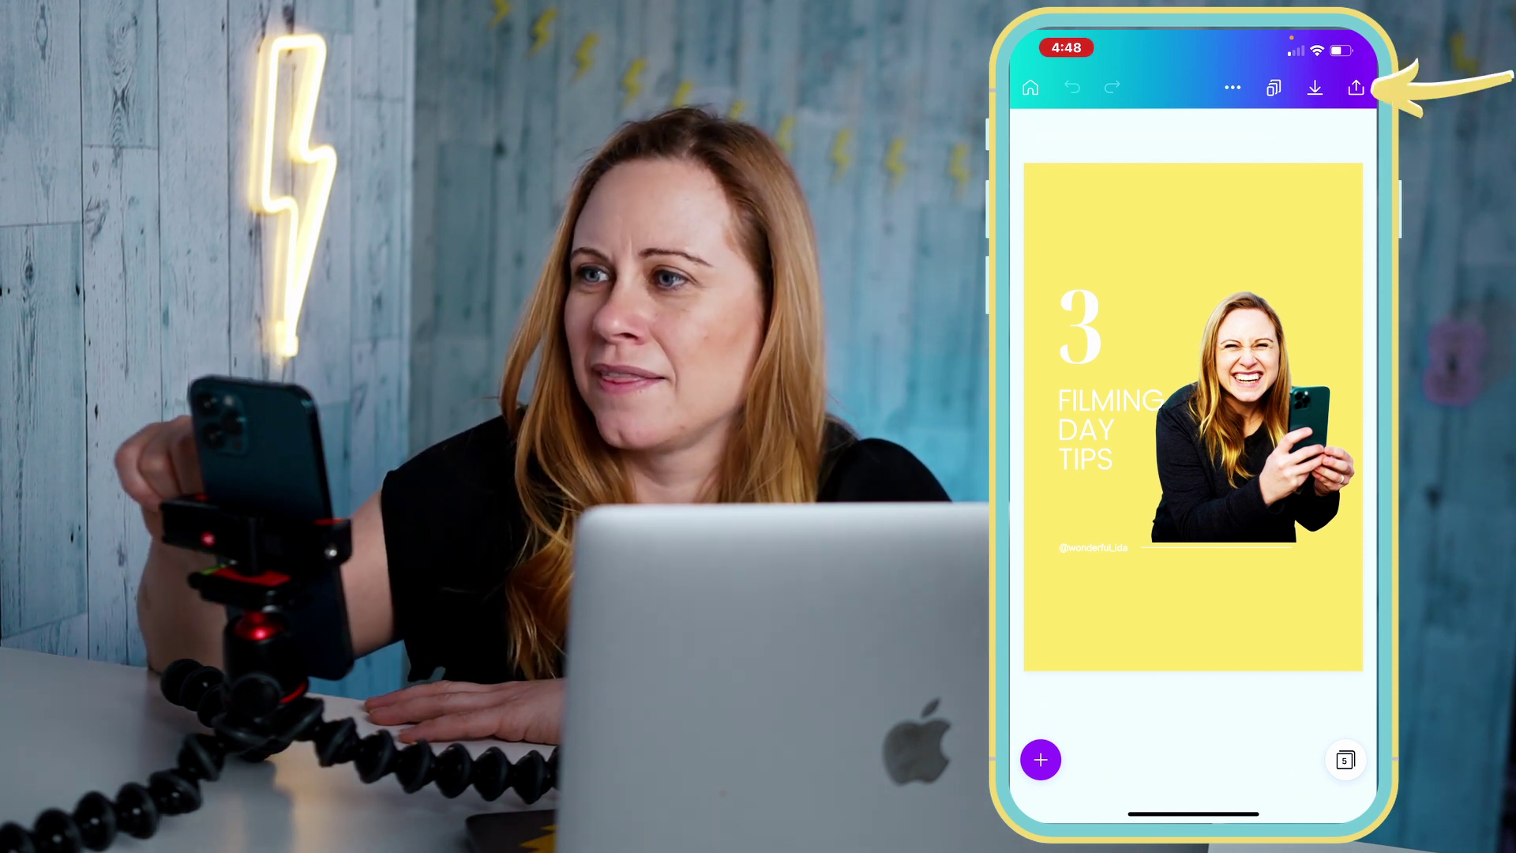
Download all five pages as an MP4 Video
click(1356, 86)
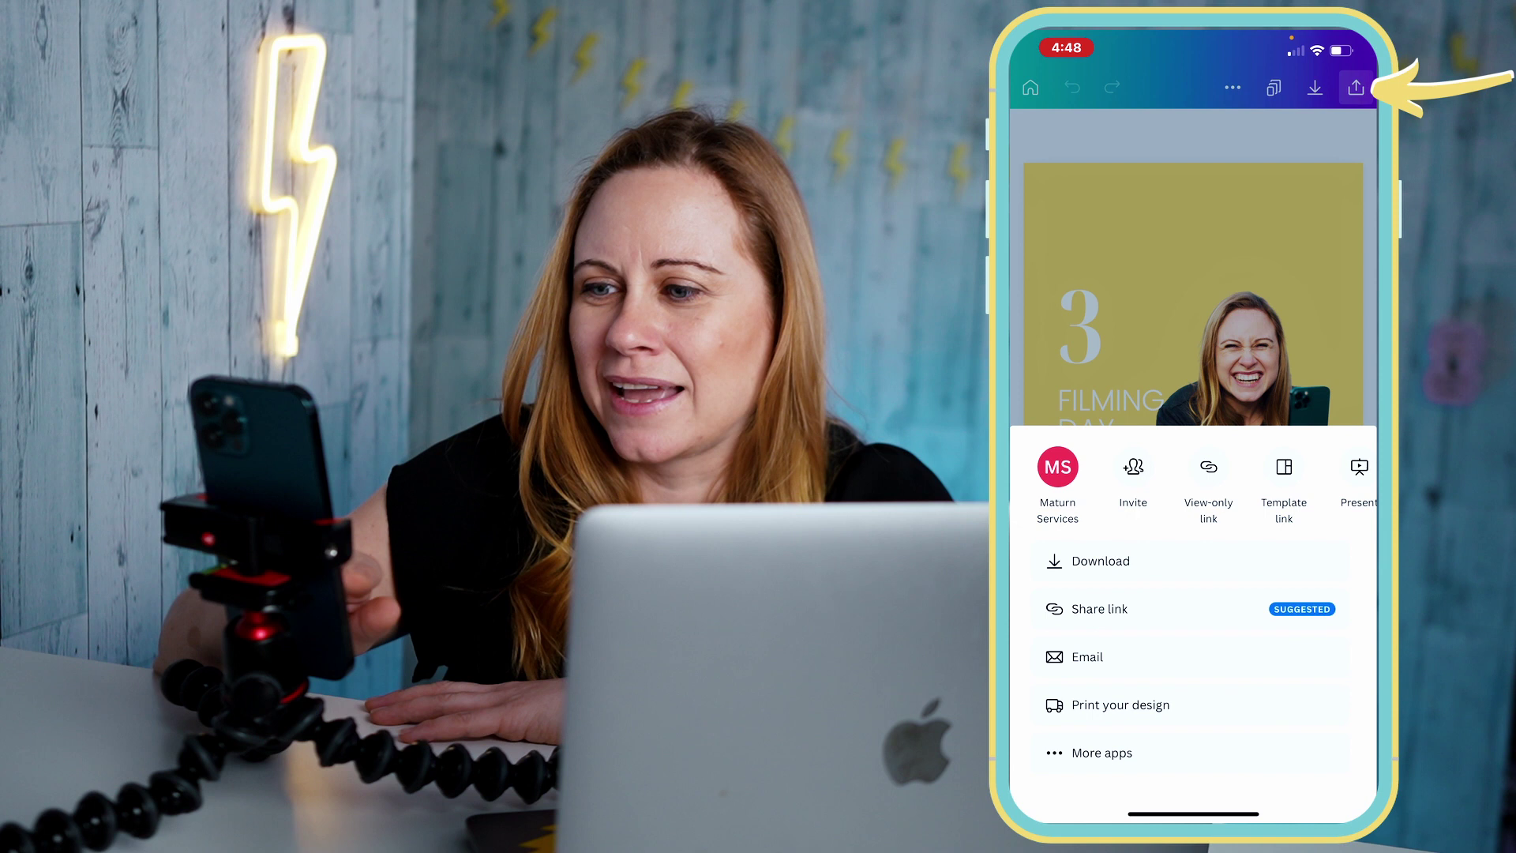
click(1101, 561)
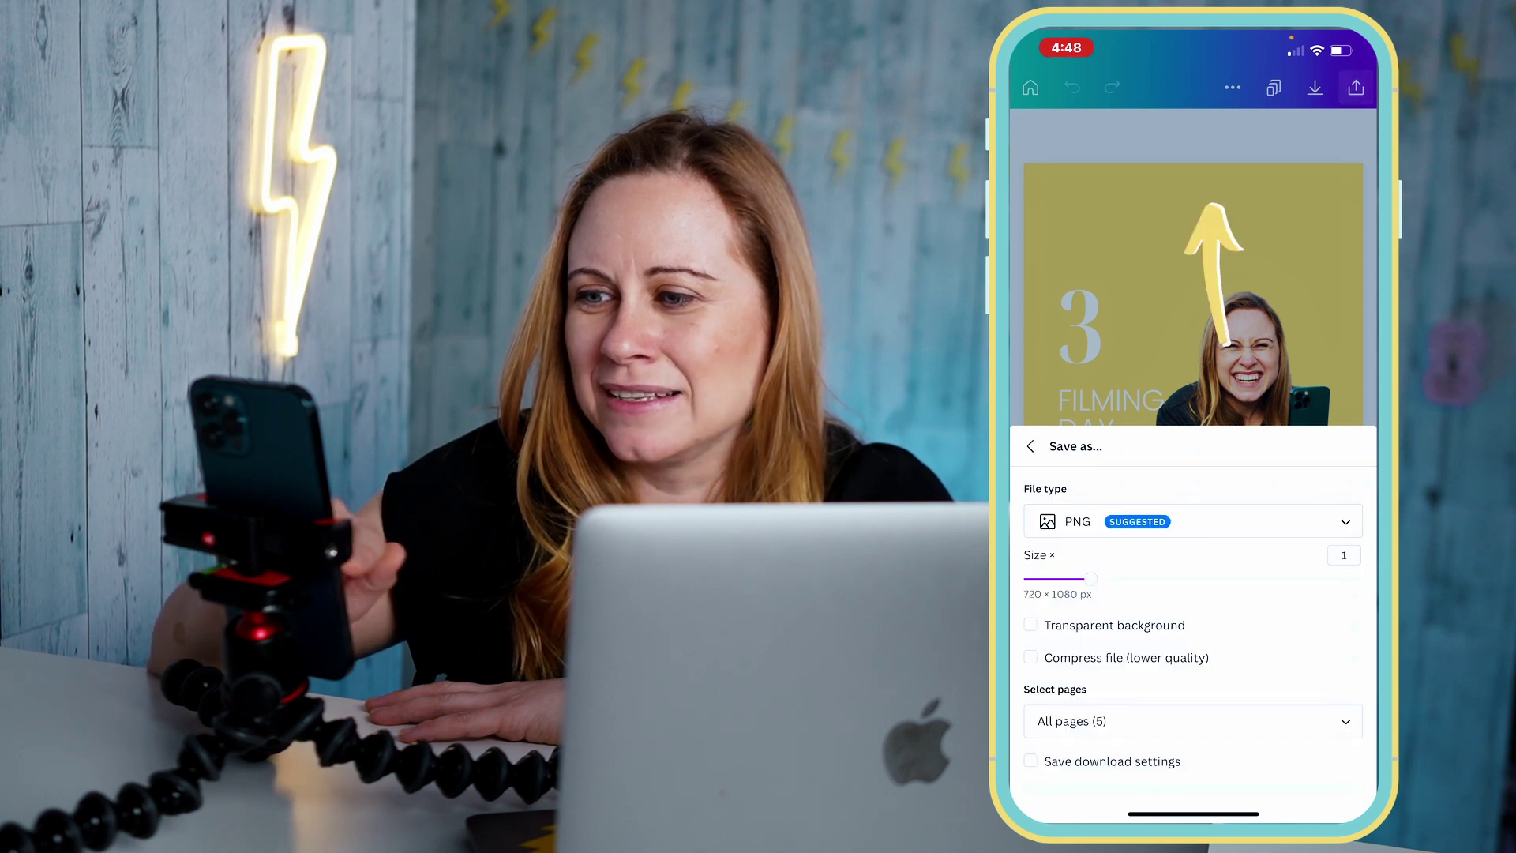
click(1193, 205)
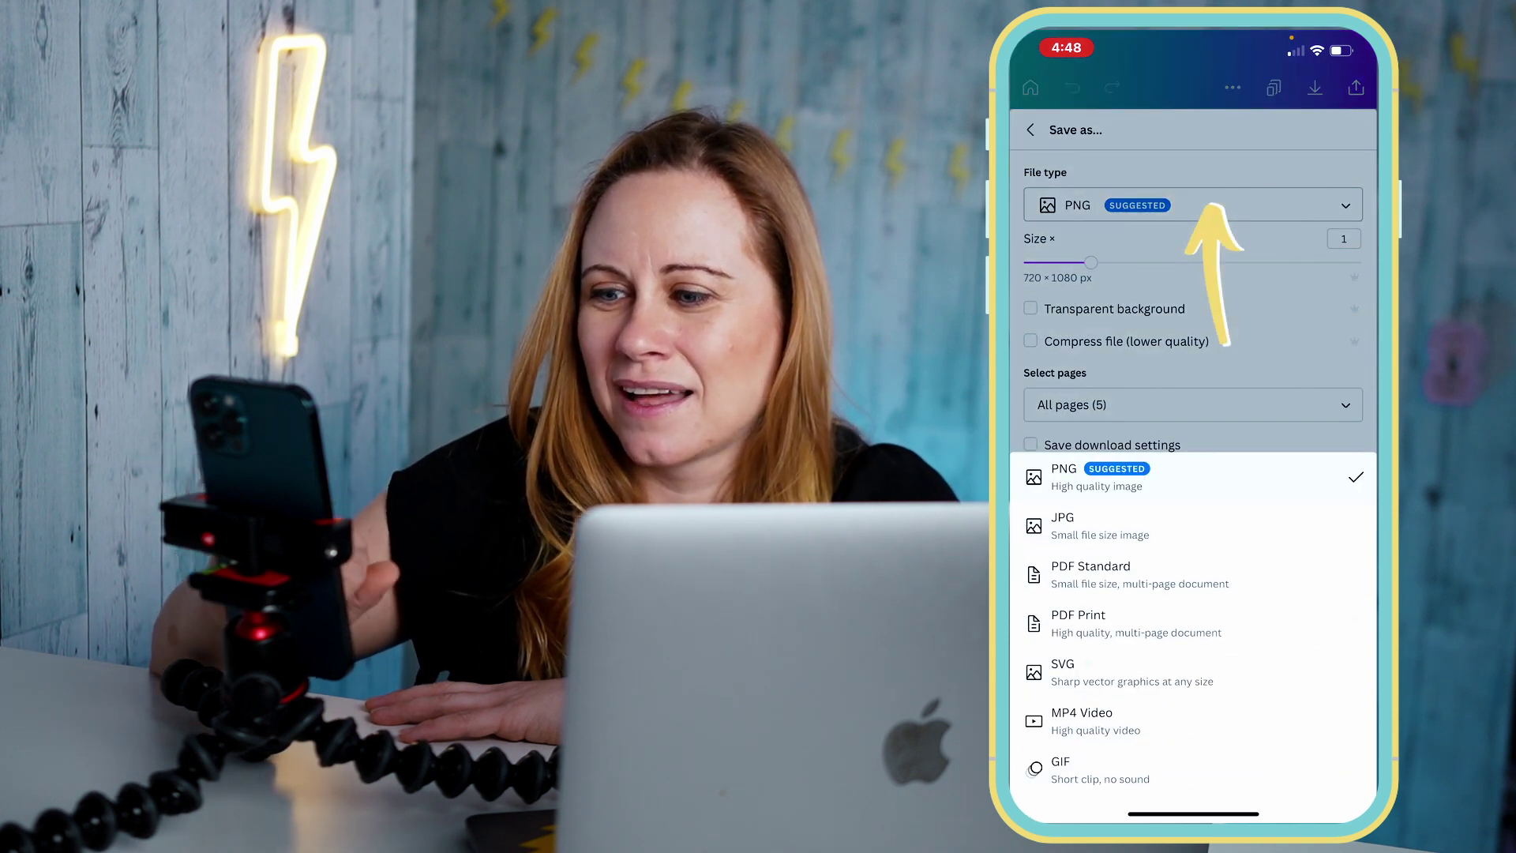
click(1098, 721)
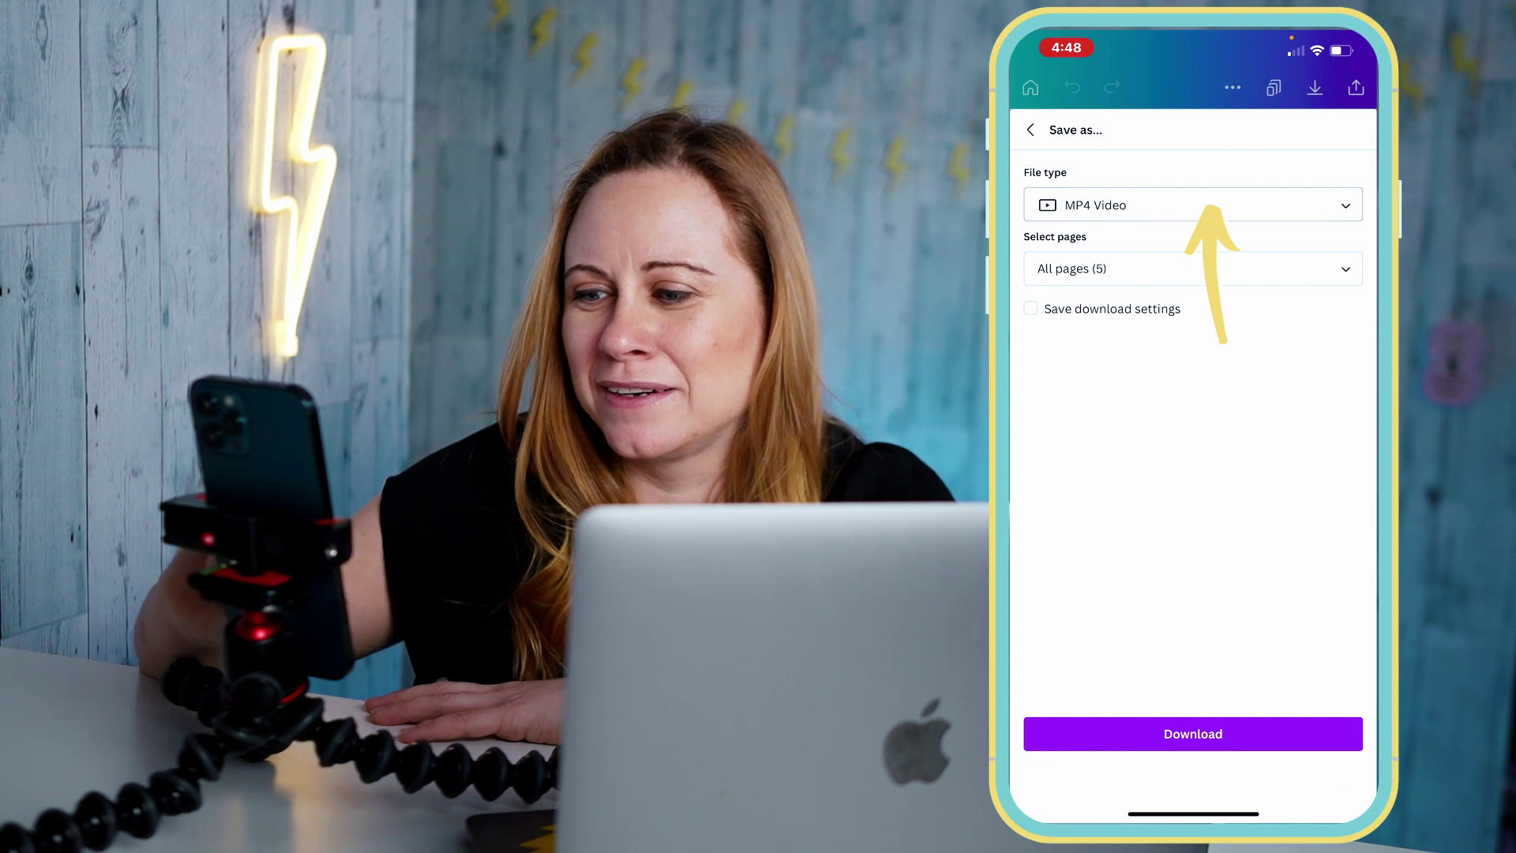
click(1193, 734)
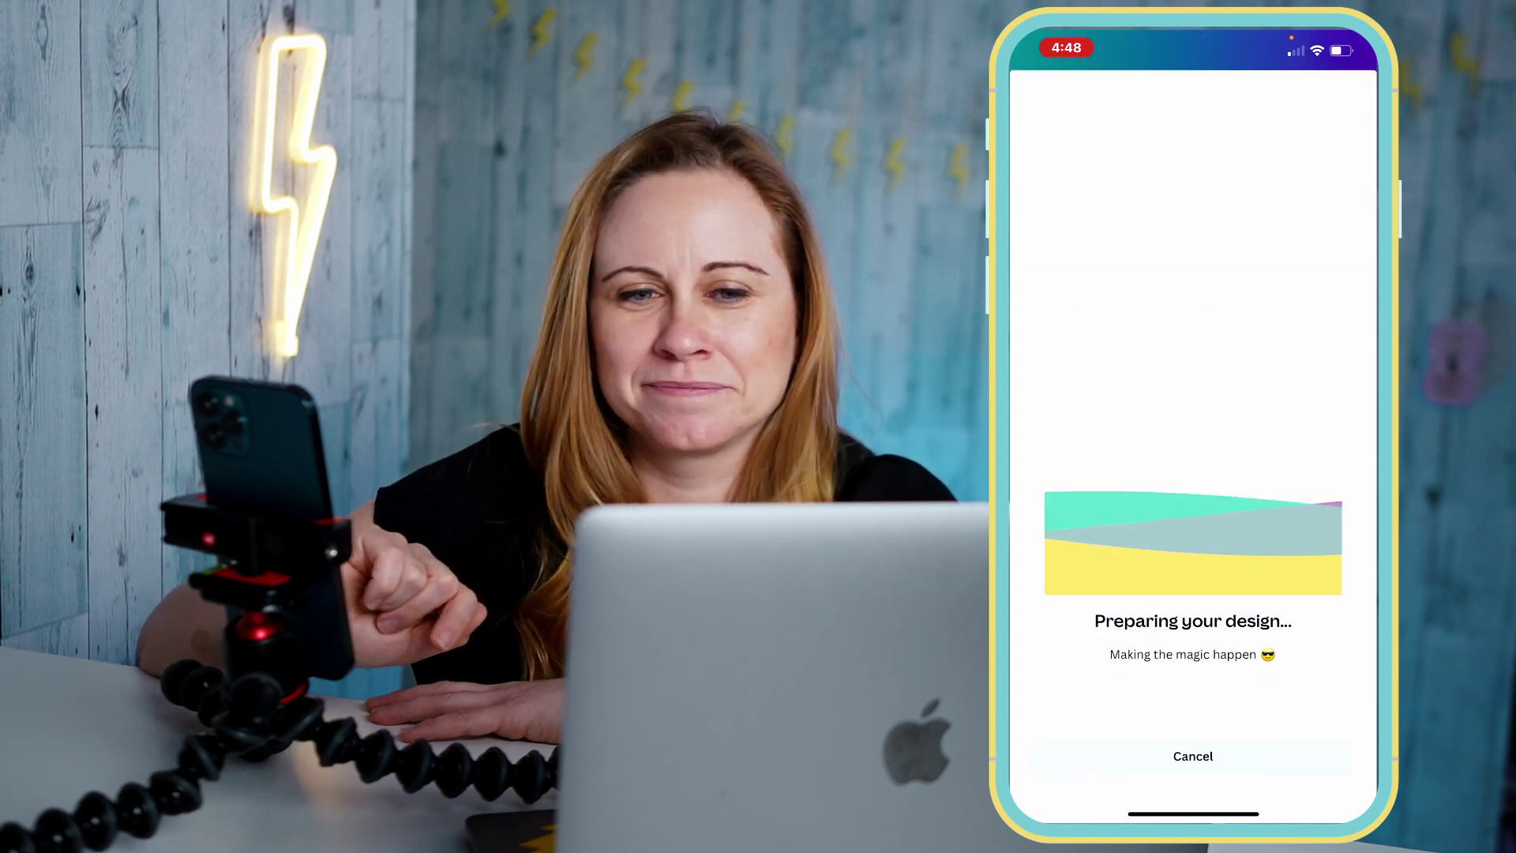